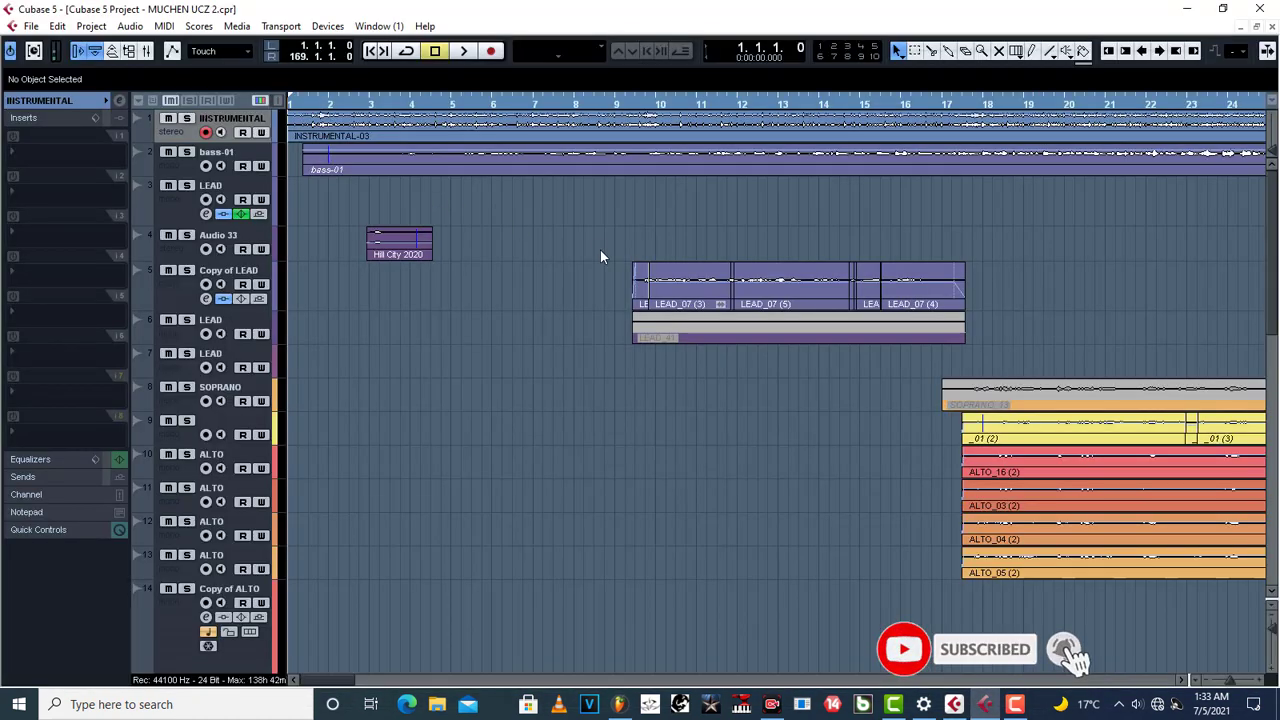
- Switch from Cubase 5 to view the arrangement open in Cubase Pro and the playlist open in FL Studio
{"action": "left_click", "coordinate": [1187, 8]}
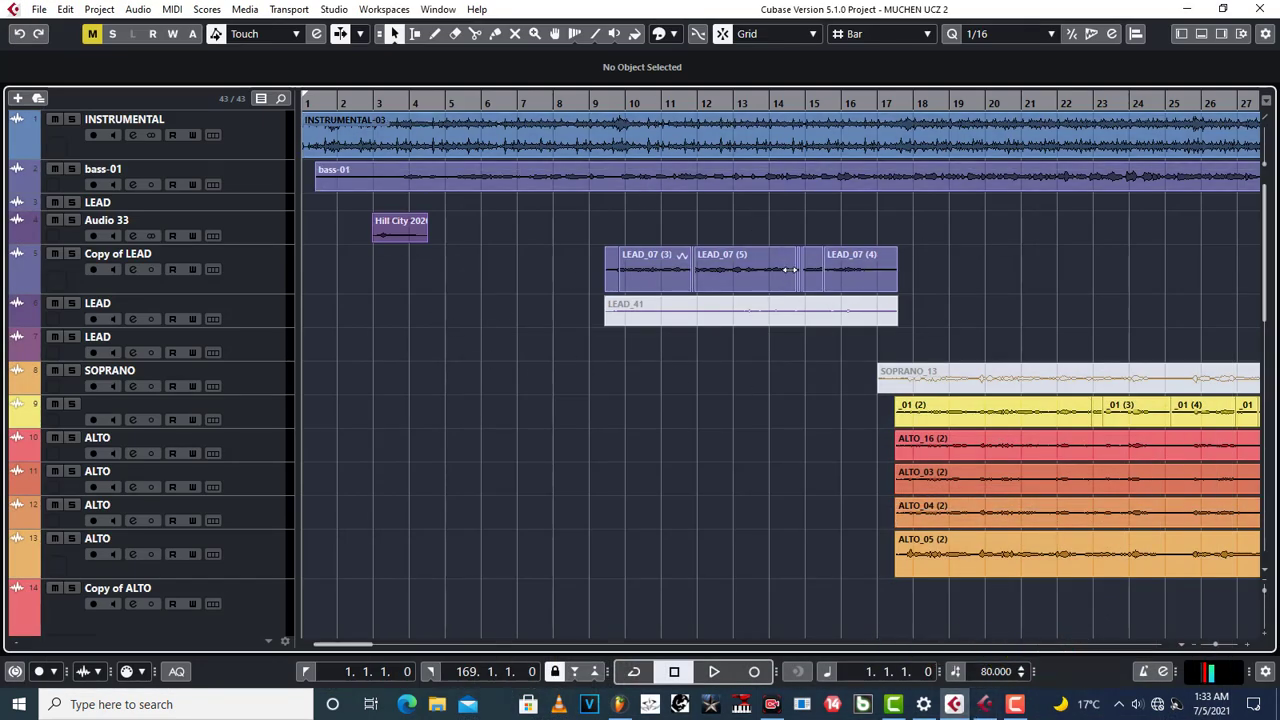
{"action": "left_click", "coordinate": [620, 706]}
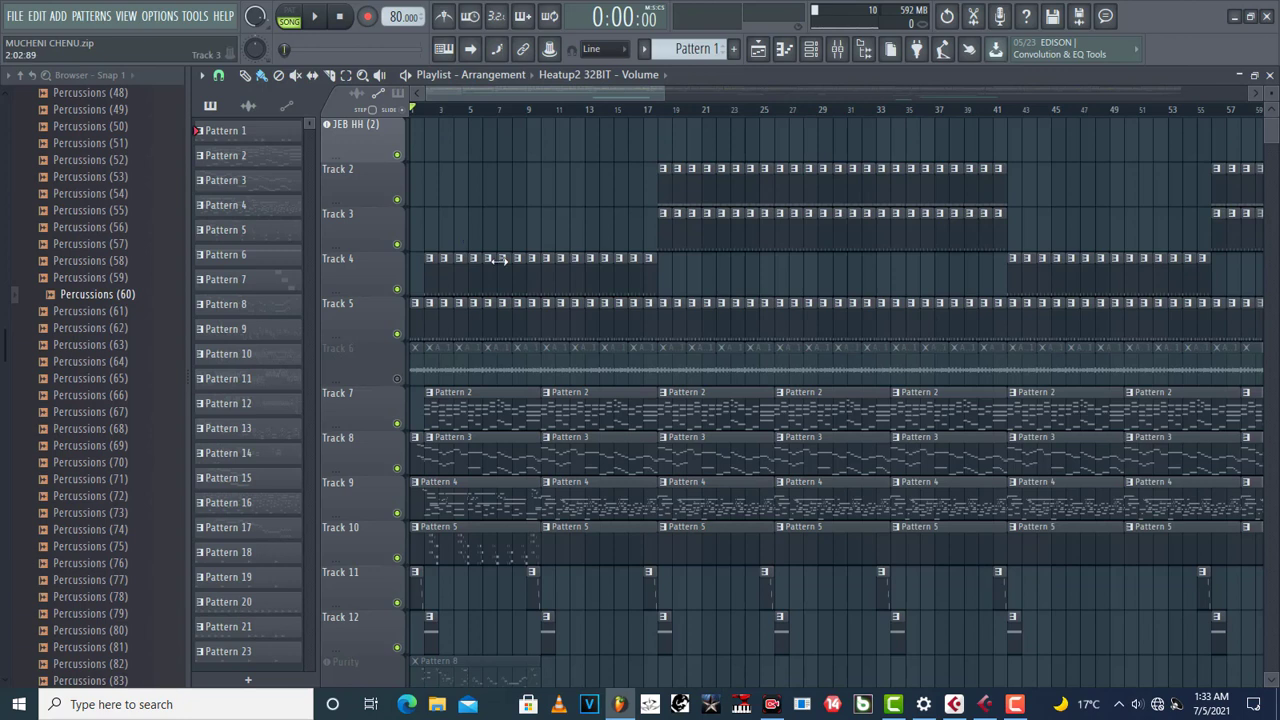
{"action": "left_click", "coordinate": [1237, 18]}
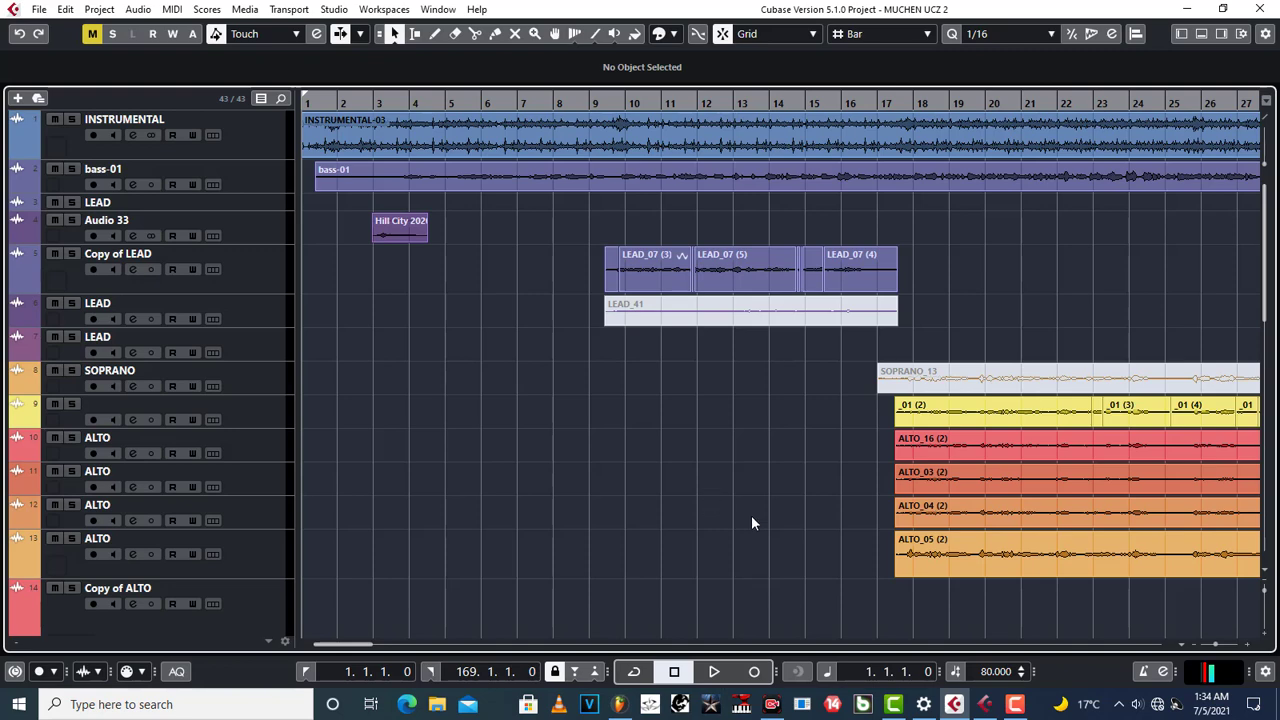
- Create a new folder on the desktop and name it PROJECT 1
{"action": "left_click", "coordinate": [986, 705]}
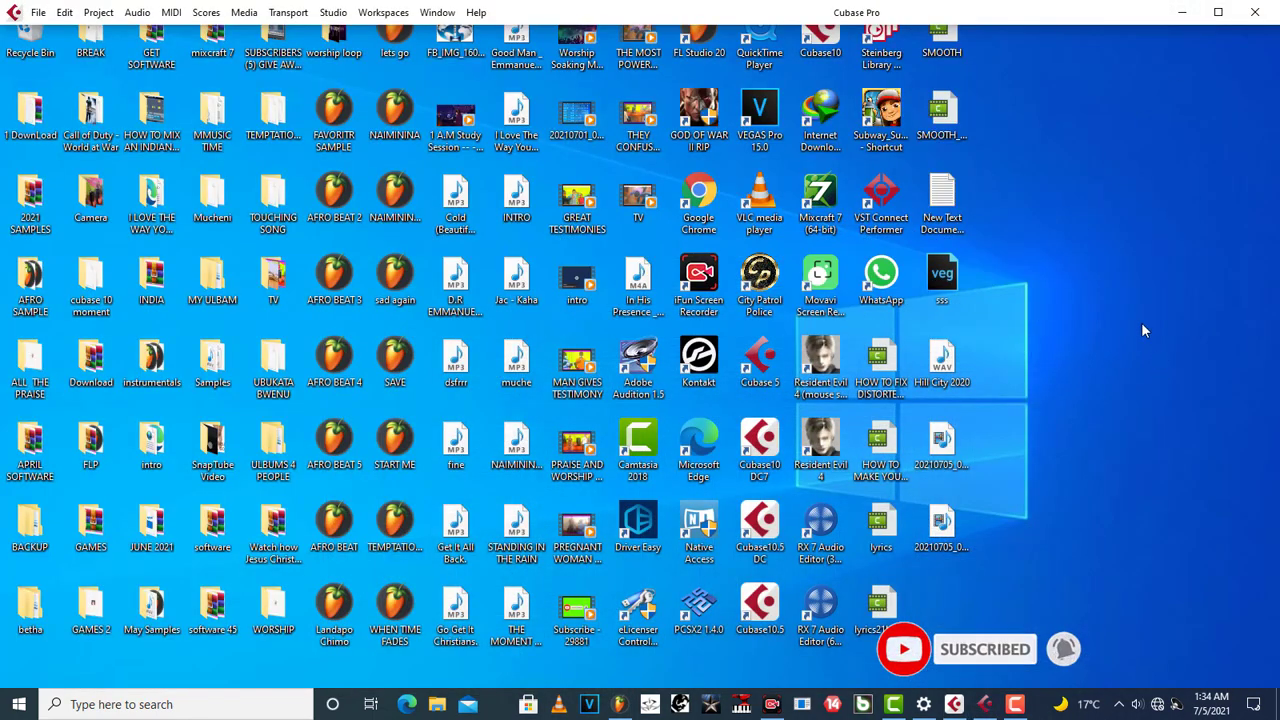
{"action": "right_click", "coordinate": [1132, 311]}
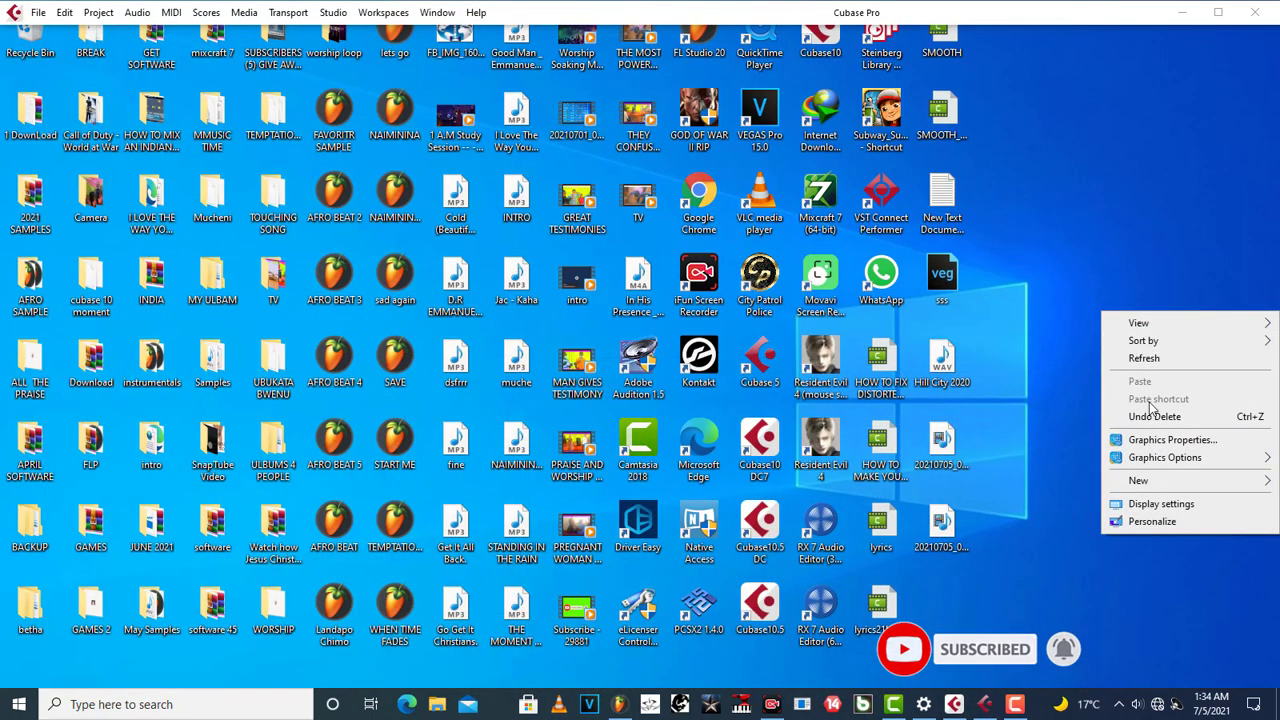
{"action": "mouse_move", "coordinate": [1145, 486]}
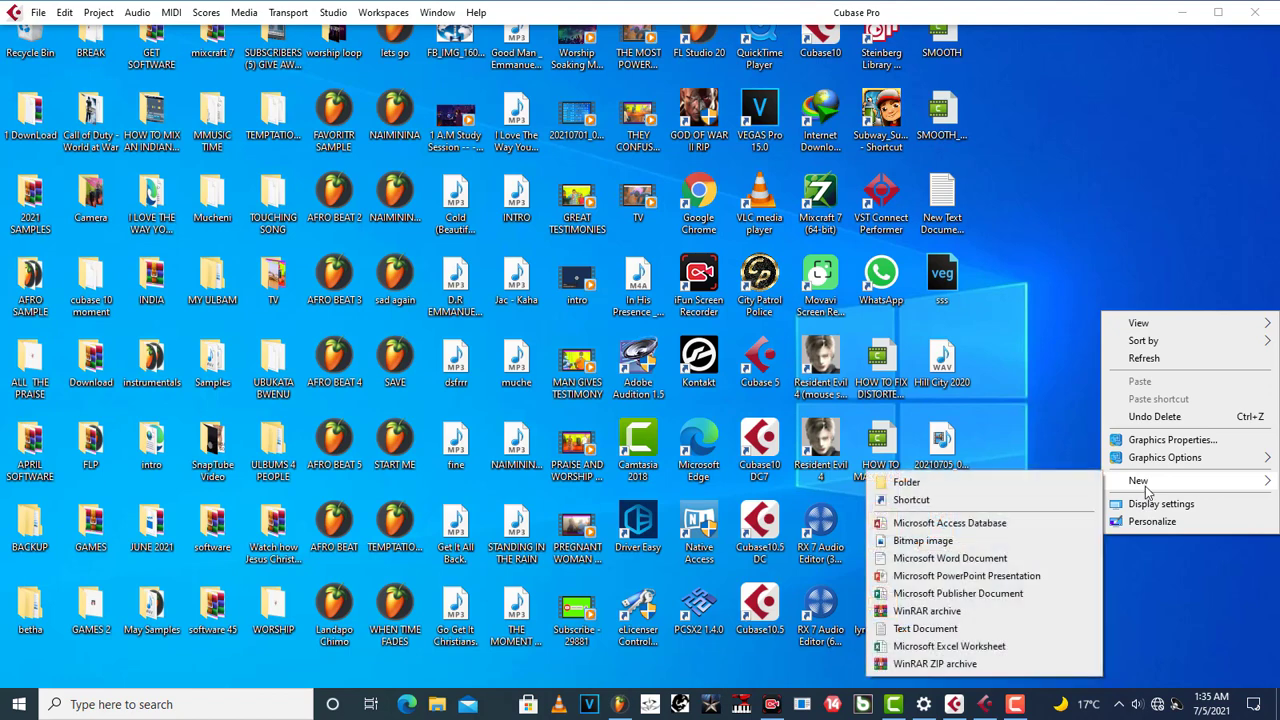
{"action": "left_click", "coordinate": [988, 483]}
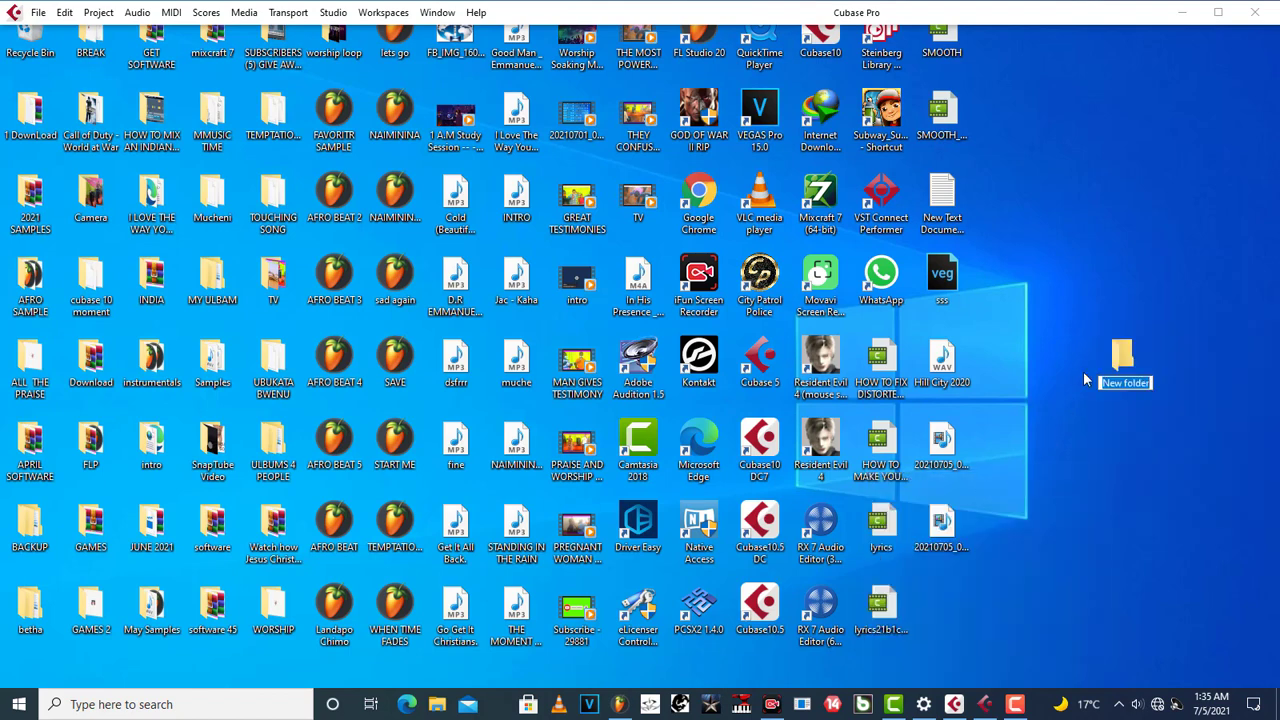
{"action": "type", "text": "PROJECT"}
{"action": "type", "text": "1"}
{"action": "key", "text": "Return"}
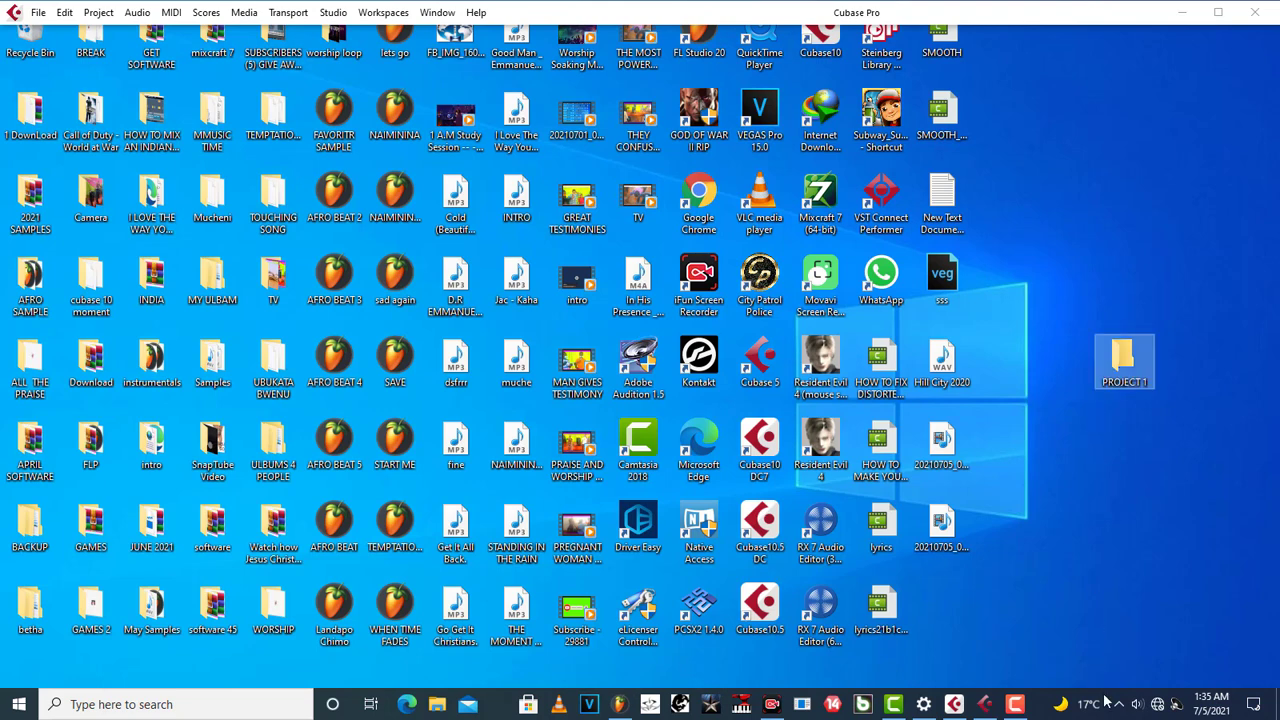
- In Cubase 5, back up the project to the desktop's PROJECT 1 folder with Keep Current Project Active, Remove Unused Files and Do Not Back up Video enabled
{"action": "left_click", "coordinate": [985, 705]}
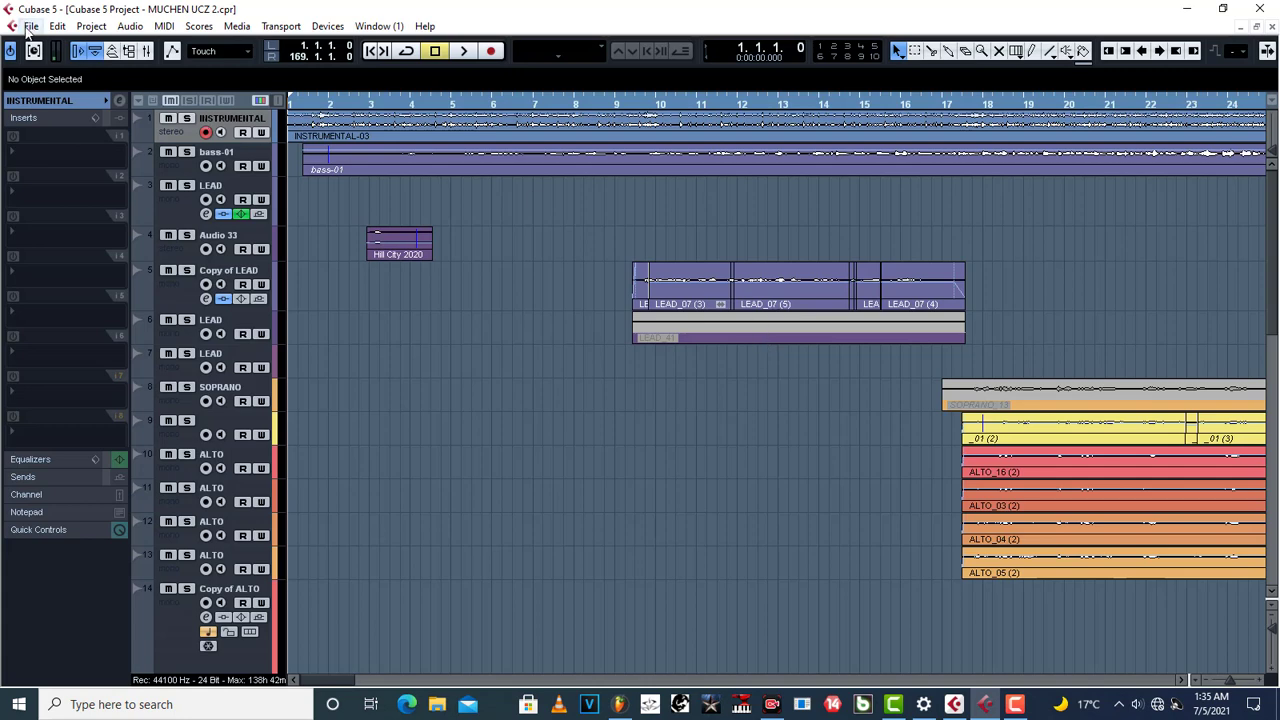
{"action": "left_click", "coordinate": [31, 27]}
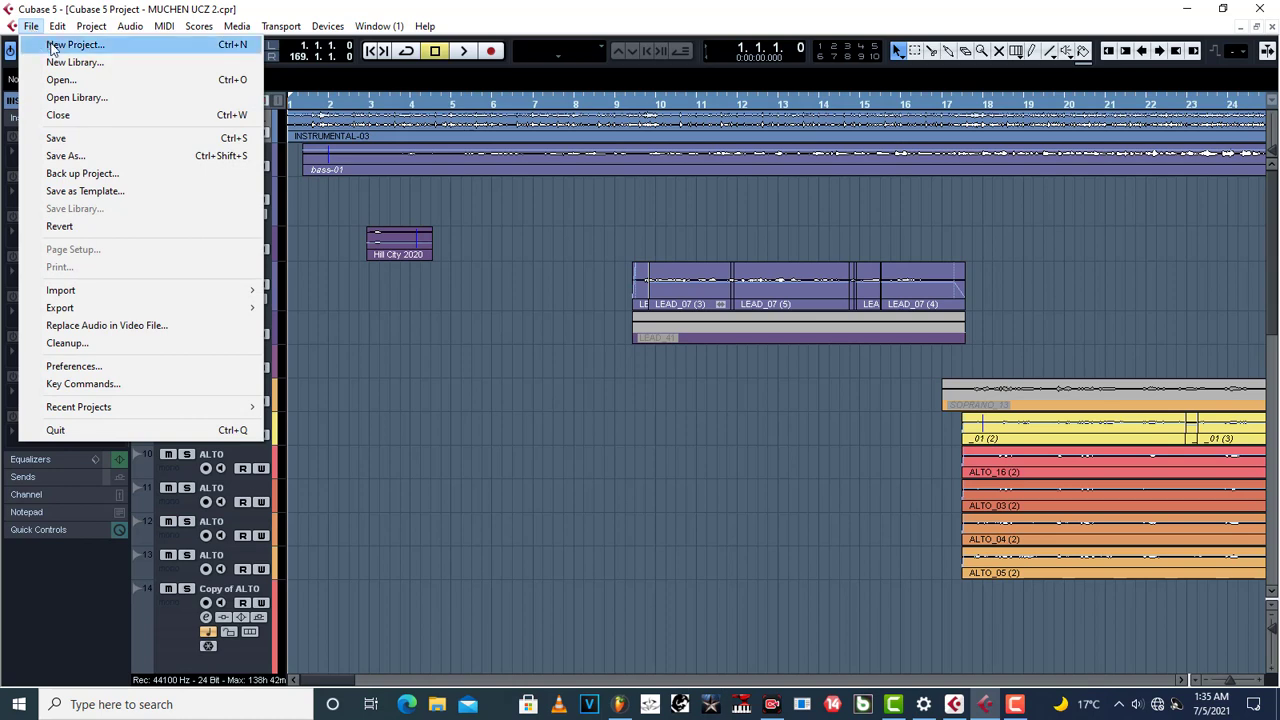
{"action": "left_click", "coordinate": [102, 175]}
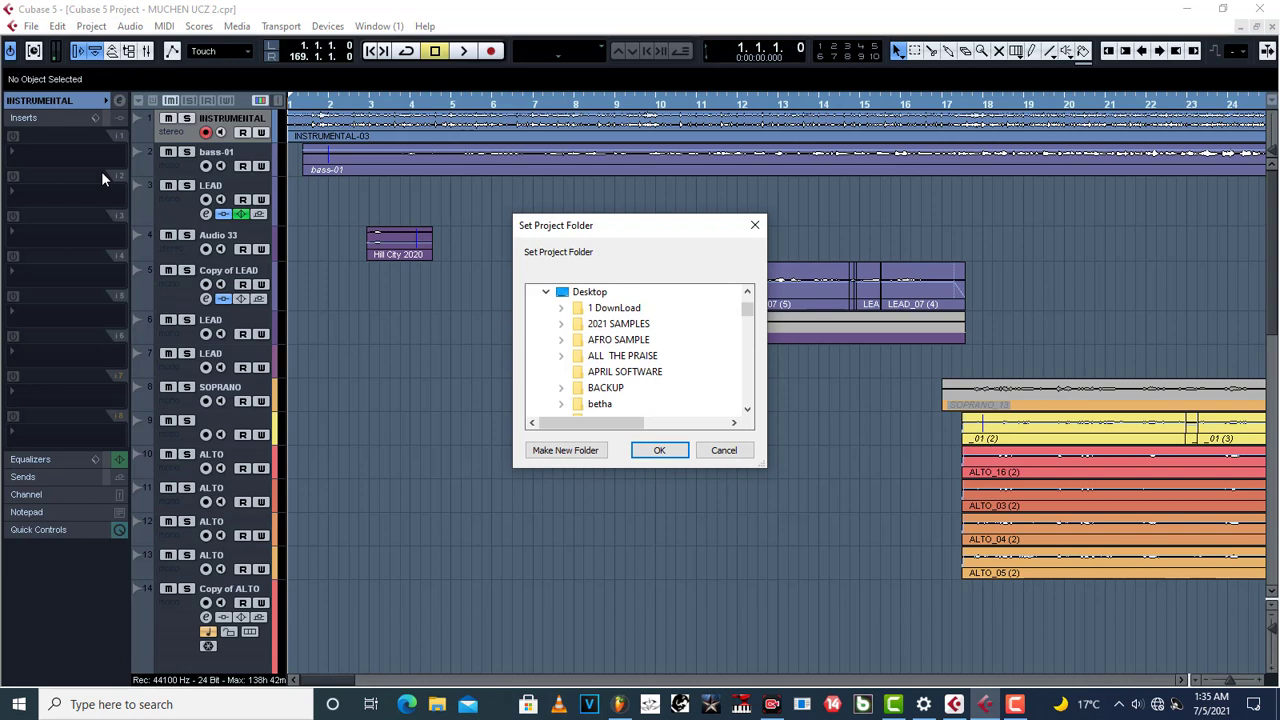
{"action": "scroll", "coordinate": [645, 353], "scroll_direction": "down", "scroll_amount": 1}
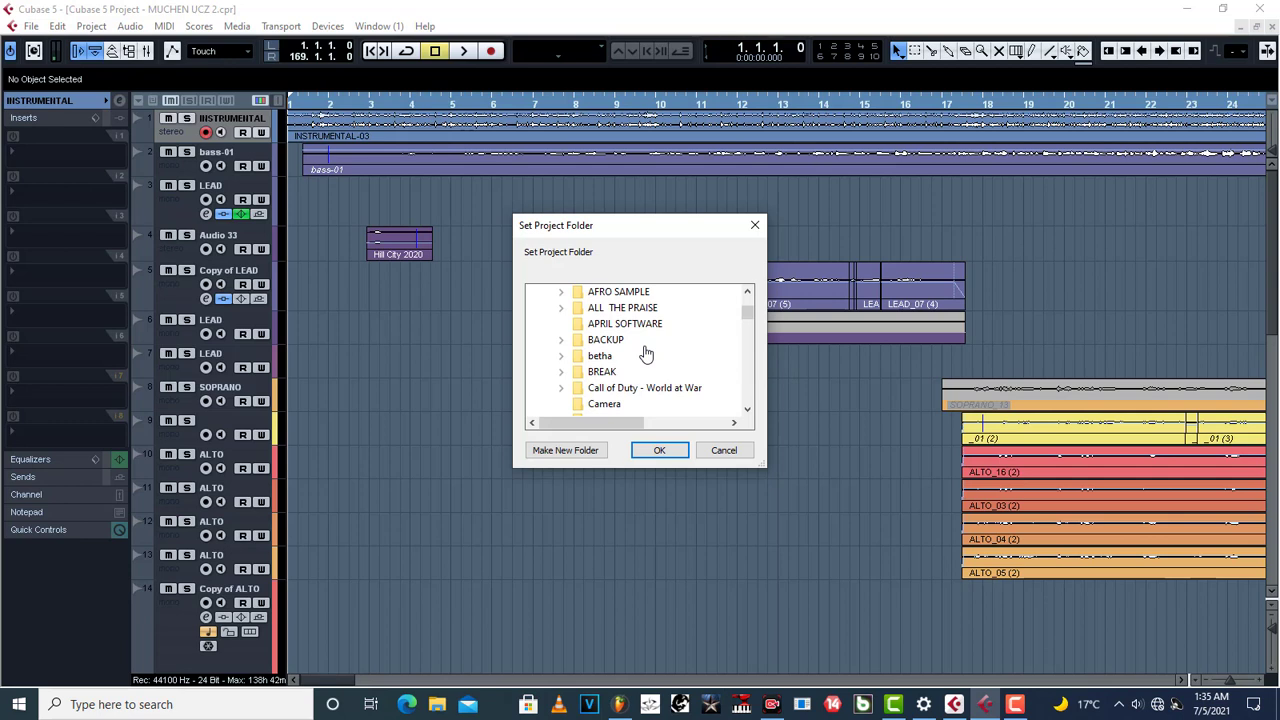
{"action": "scroll", "coordinate": [646, 353], "scroll_direction": "down", "scroll_amount": 4}
{"action": "scroll", "coordinate": [646, 353], "scroll_direction": "down", "scroll_amount": 2}
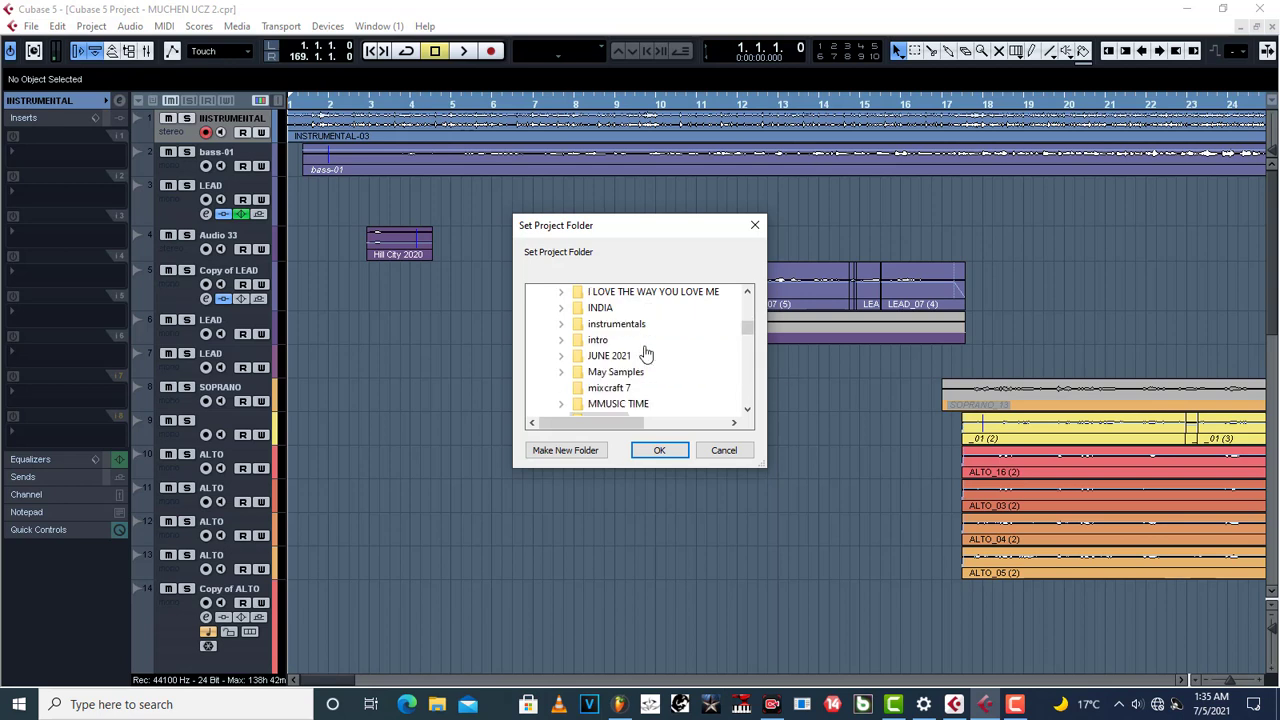
{"action": "scroll", "coordinate": [646, 353], "scroll_direction": "down", "scroll_amount": 3}
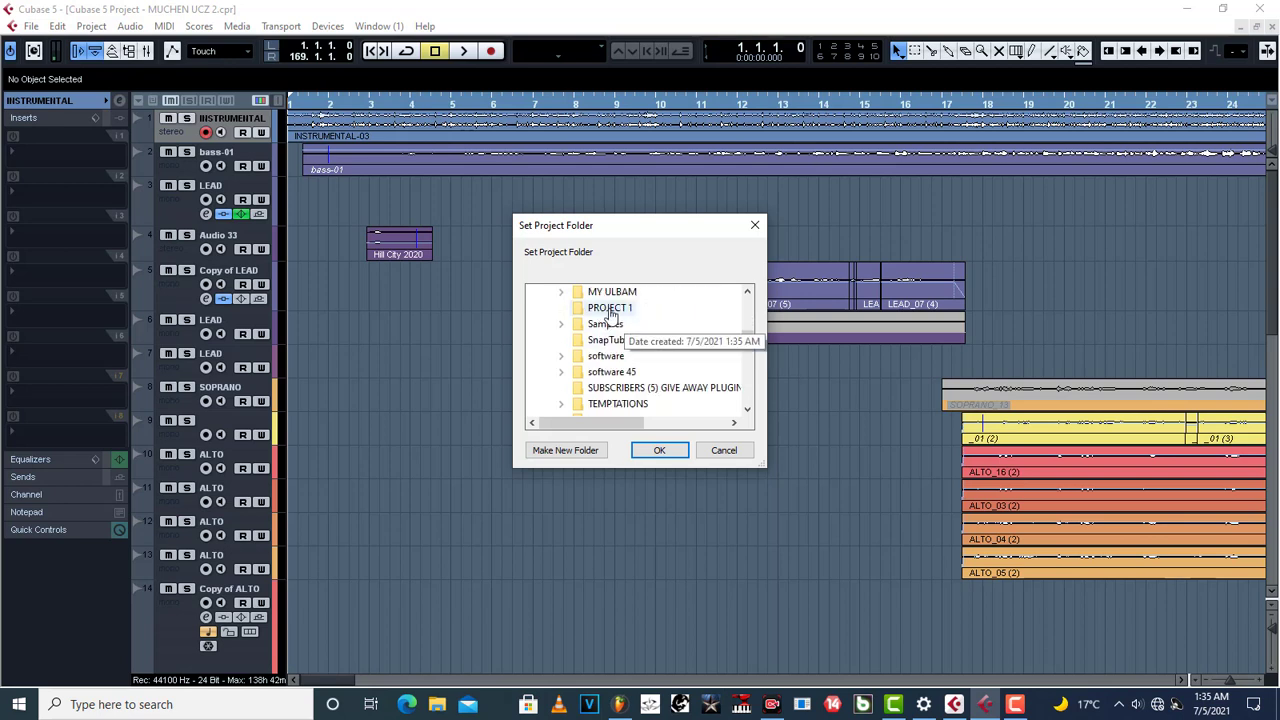
{"action": "left_click", "coordinate": [610, 310]}
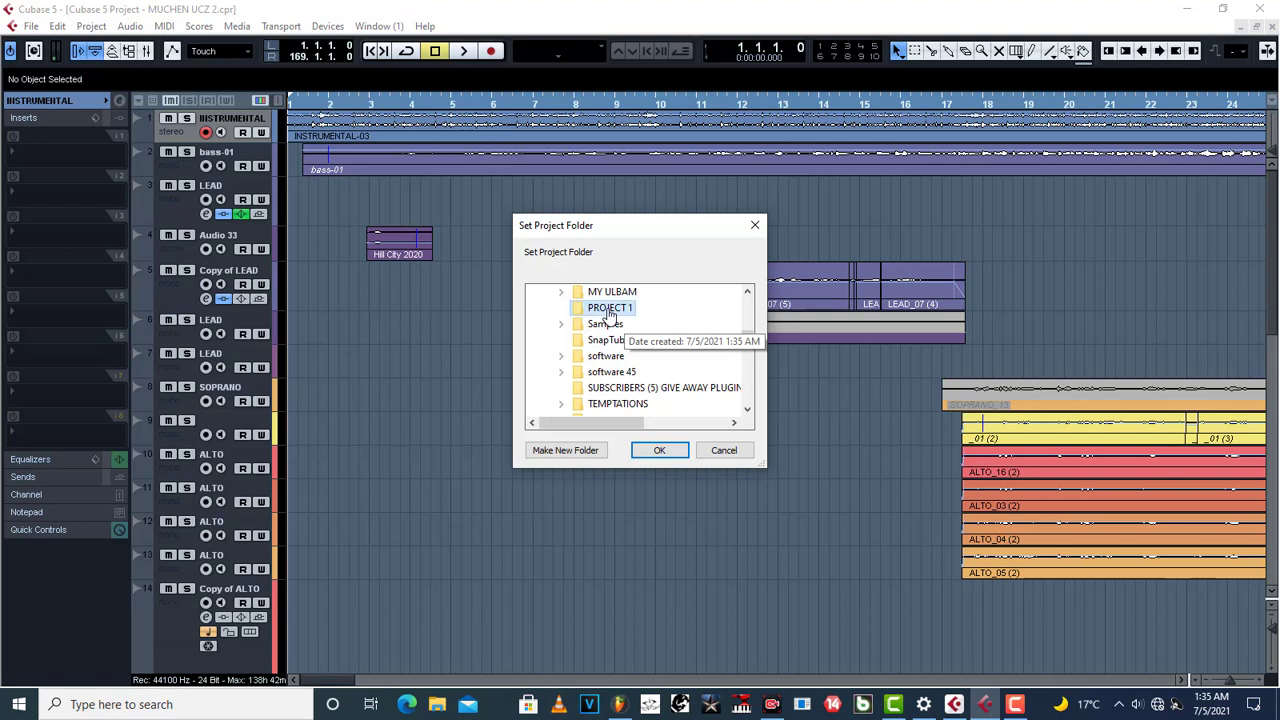
{"action": "left_click", "coordinate": [664, 451]}
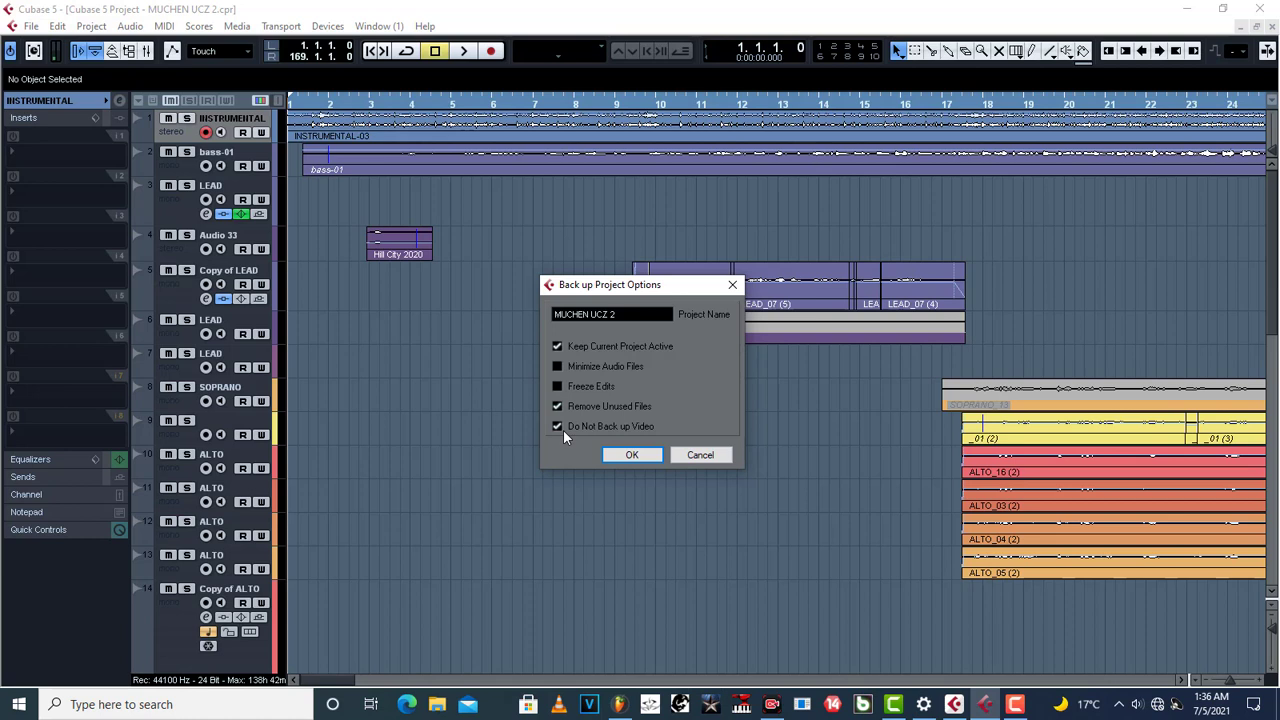
{"action": "left_click", "coordinate": [649, 456]}
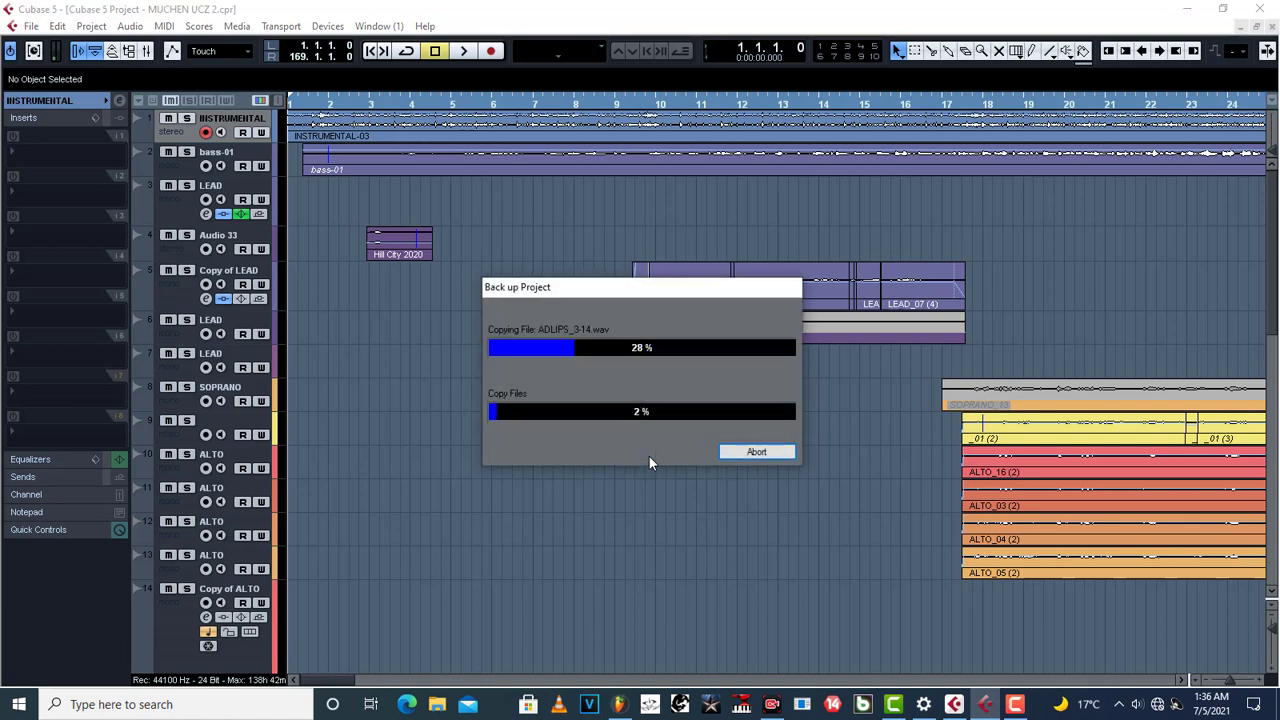
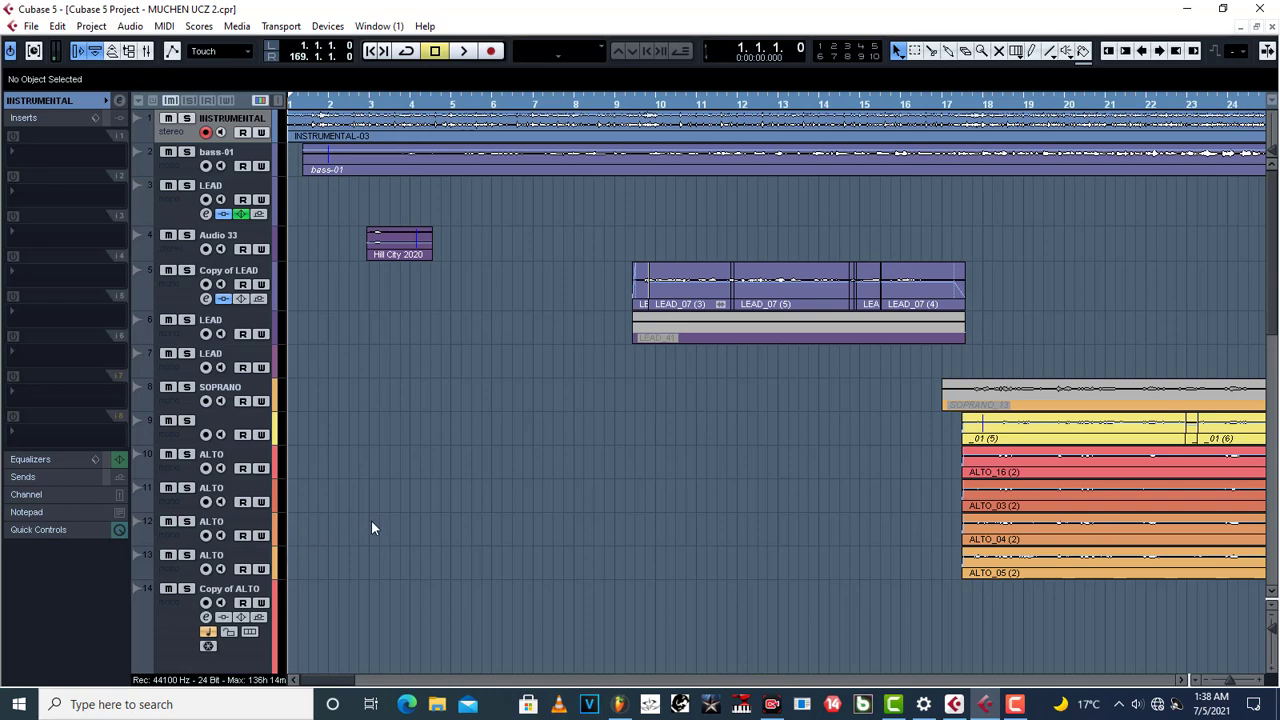
- Add one Purity instrument track below the unnamed track 9 and view its instrument window
{"action": "scroll", "coordinate": [371, 526], "scroll_direction": "down", "scroll_amount": 10}
{"action": "scroll", "coordinate": [259, 597], "scroll_direction": "down", "scroll_amount": 5}
{"action": "scroll", "coordinate": [349, 569], "scroll_direction": "up", "scroll_amount": 10}
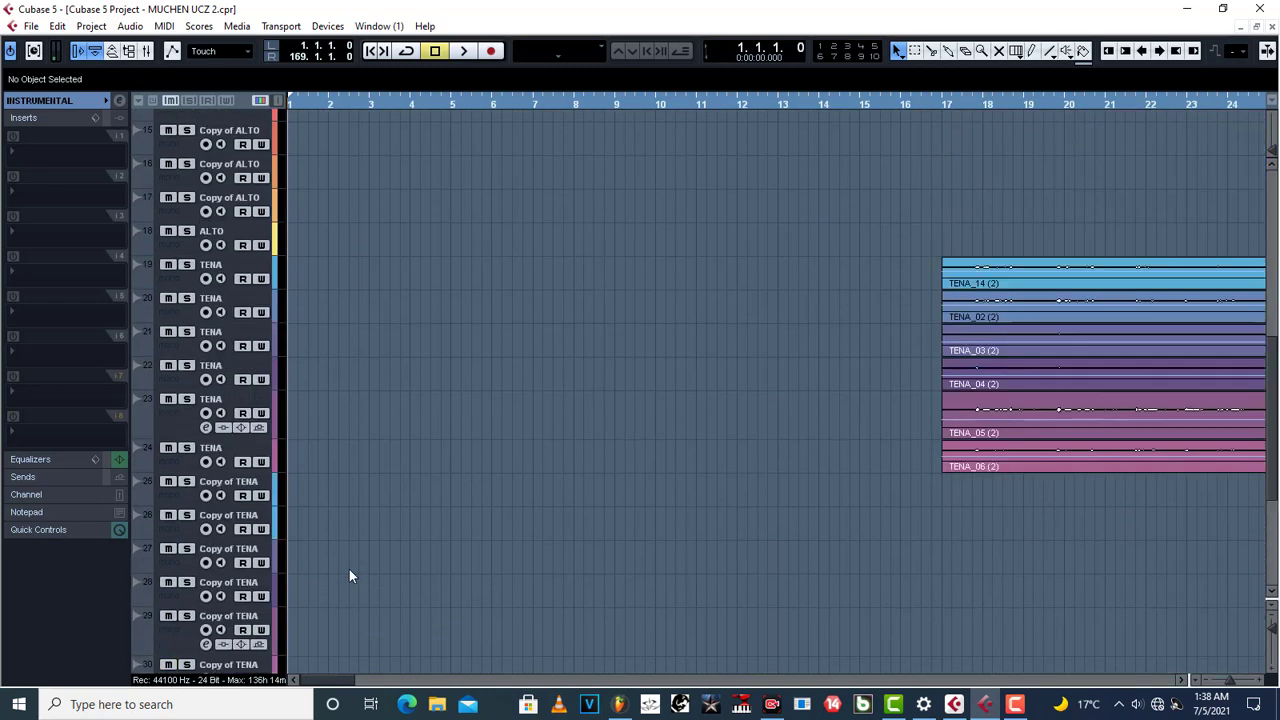
{"action": "left_click", "coordinate": [210, 195]}
{"action": "right_click", "coordinate": [210, 189]}
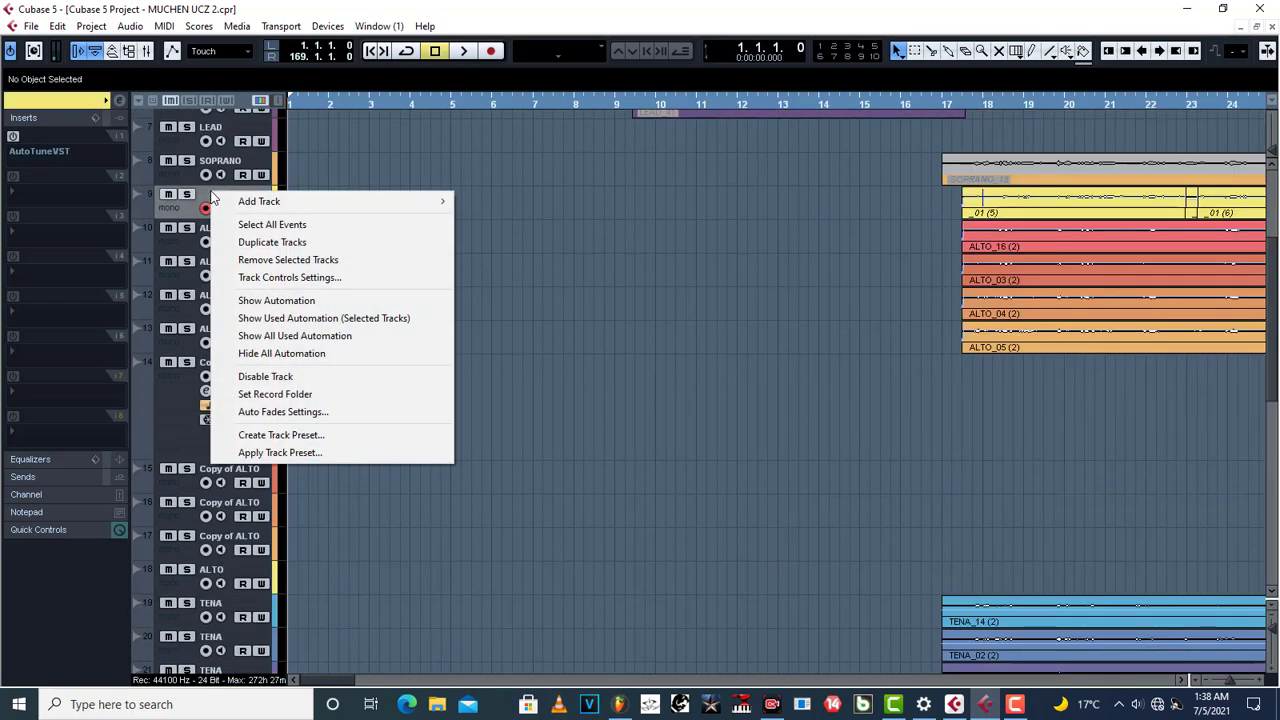
{"action": "mouse_move", "coordinate": [285, 205]}
{"action": "left_click", "coordinate": [567, 220]}
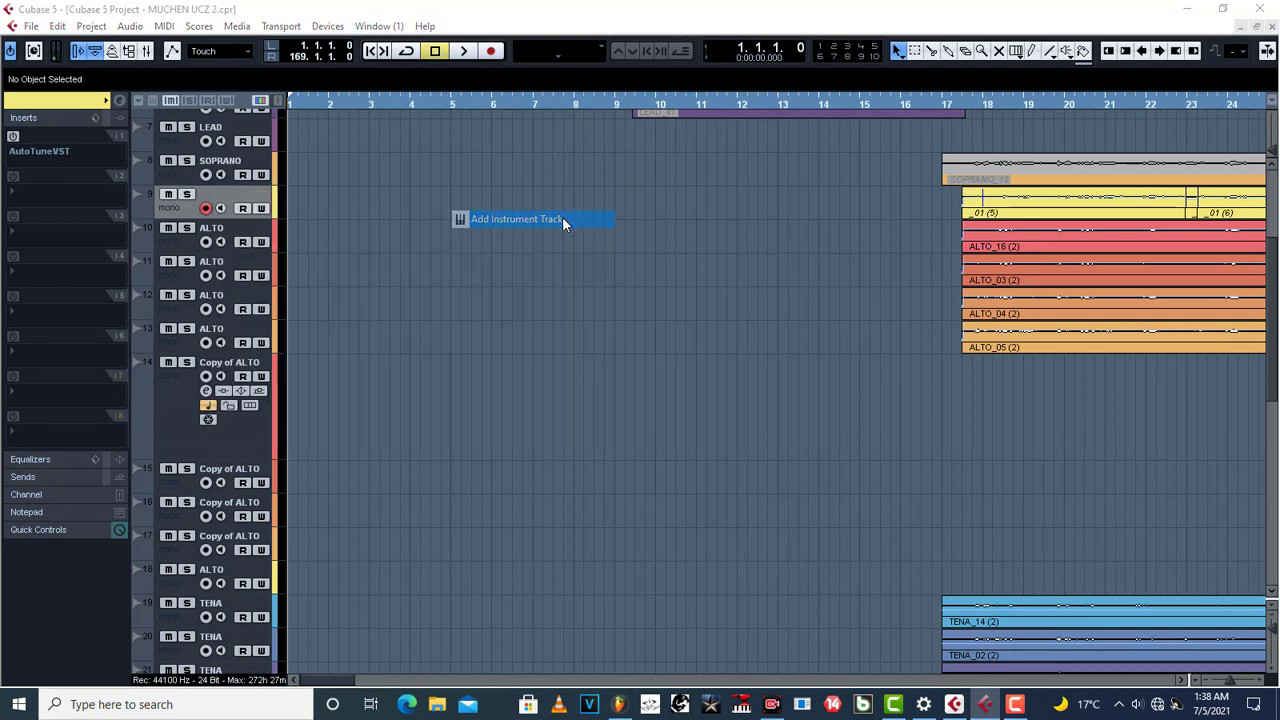
{"action": "left_click", "coordinate": [657, 370]}
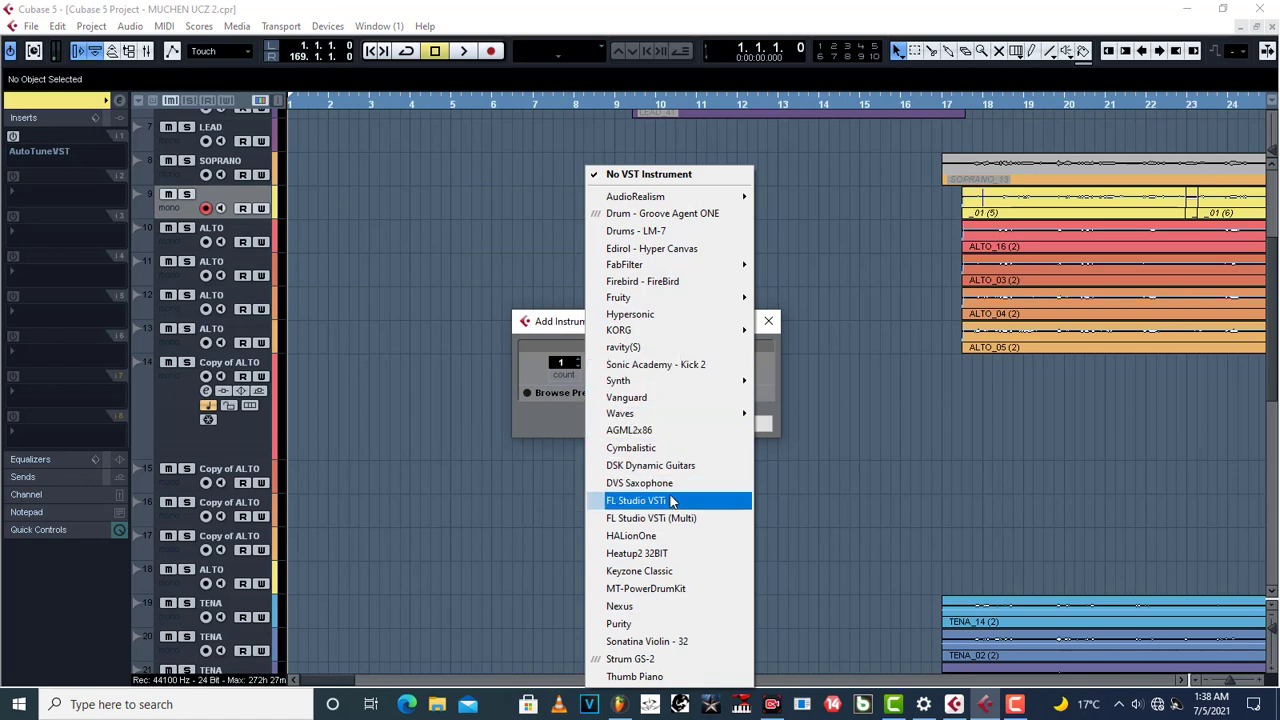
{"action": "left_click", "coordinate": [669, 625]}
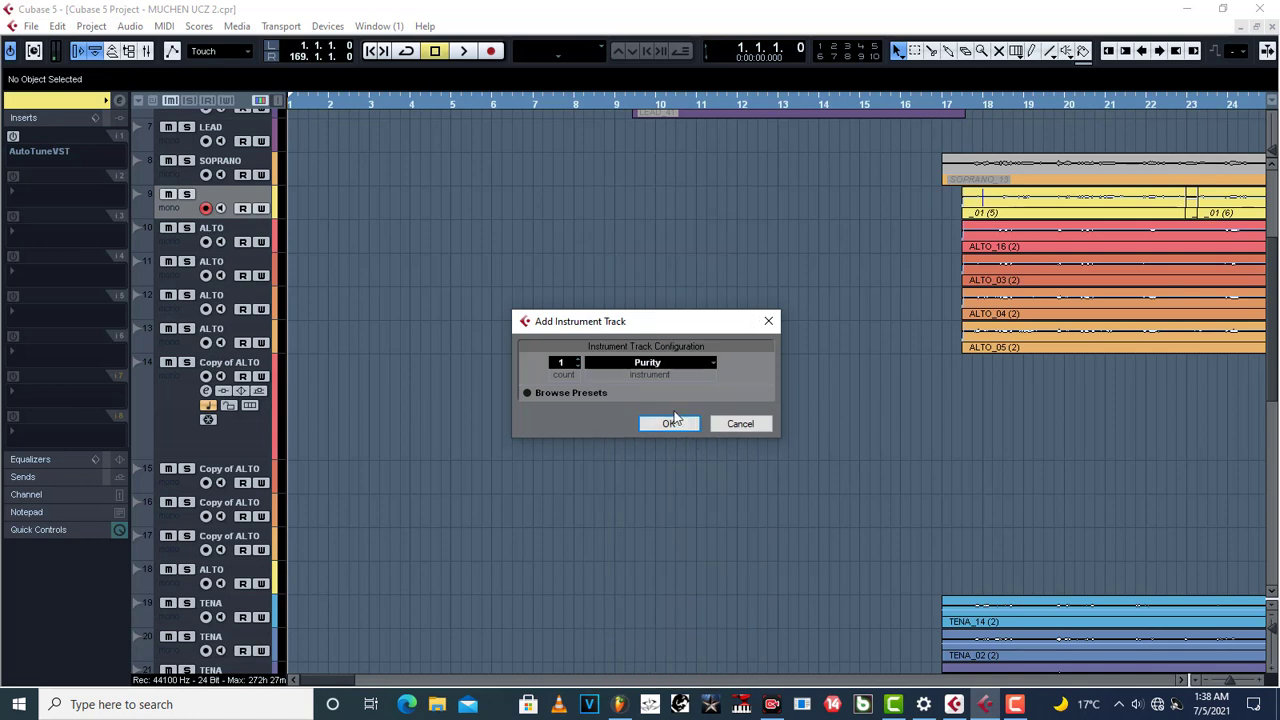
{"action": "left_click", "coordinate": [669, 424]}
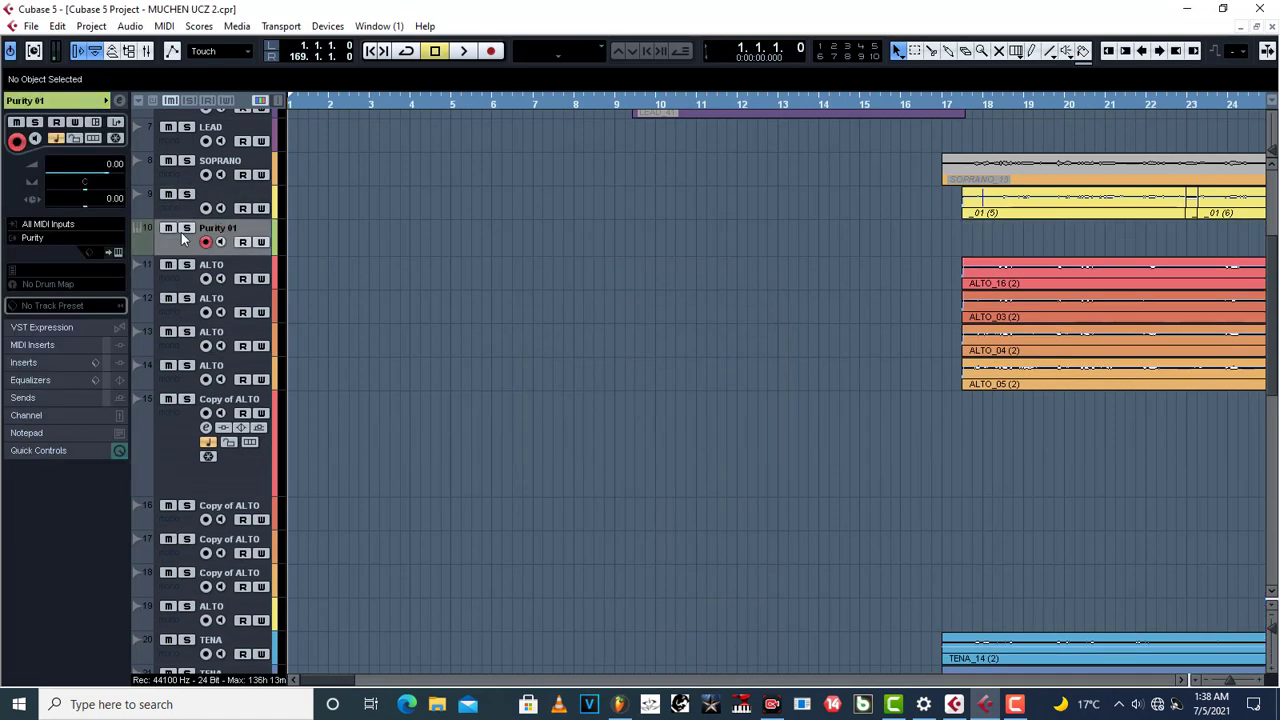
{"action": "left_click", "coordinate": [116, 253]}
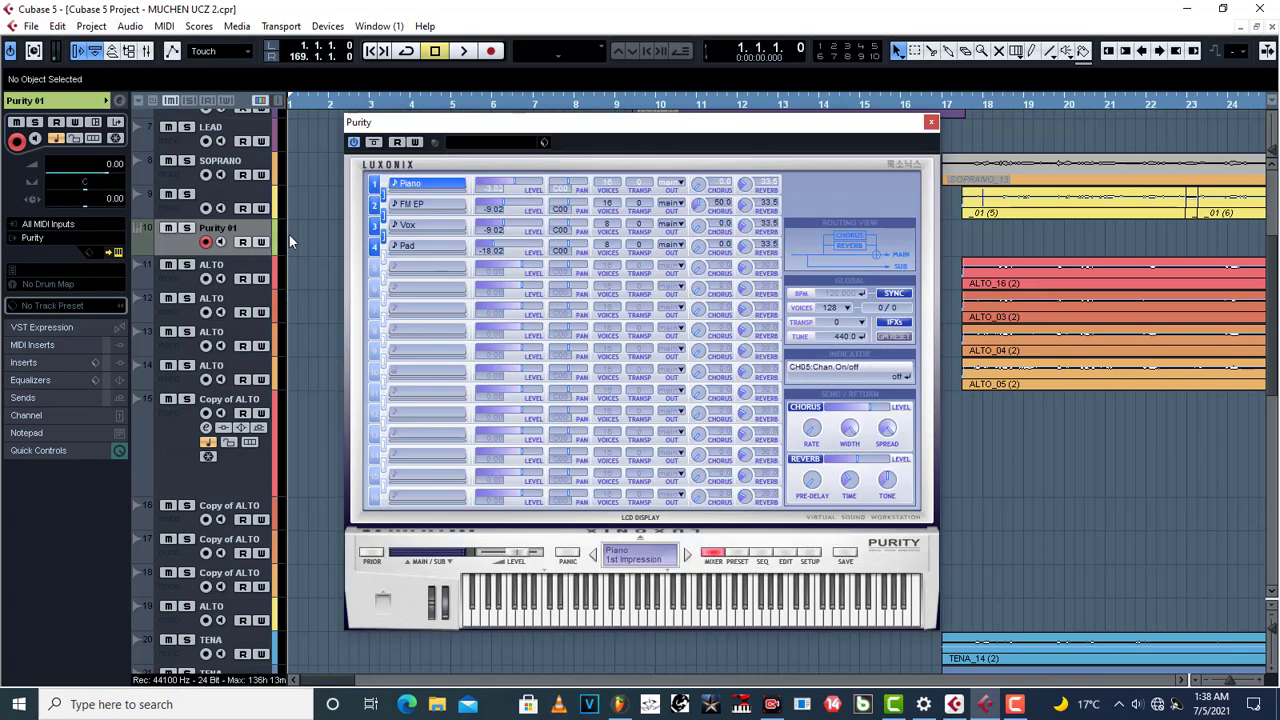
{"action": "left_click", "coordinate": [931, 122]}
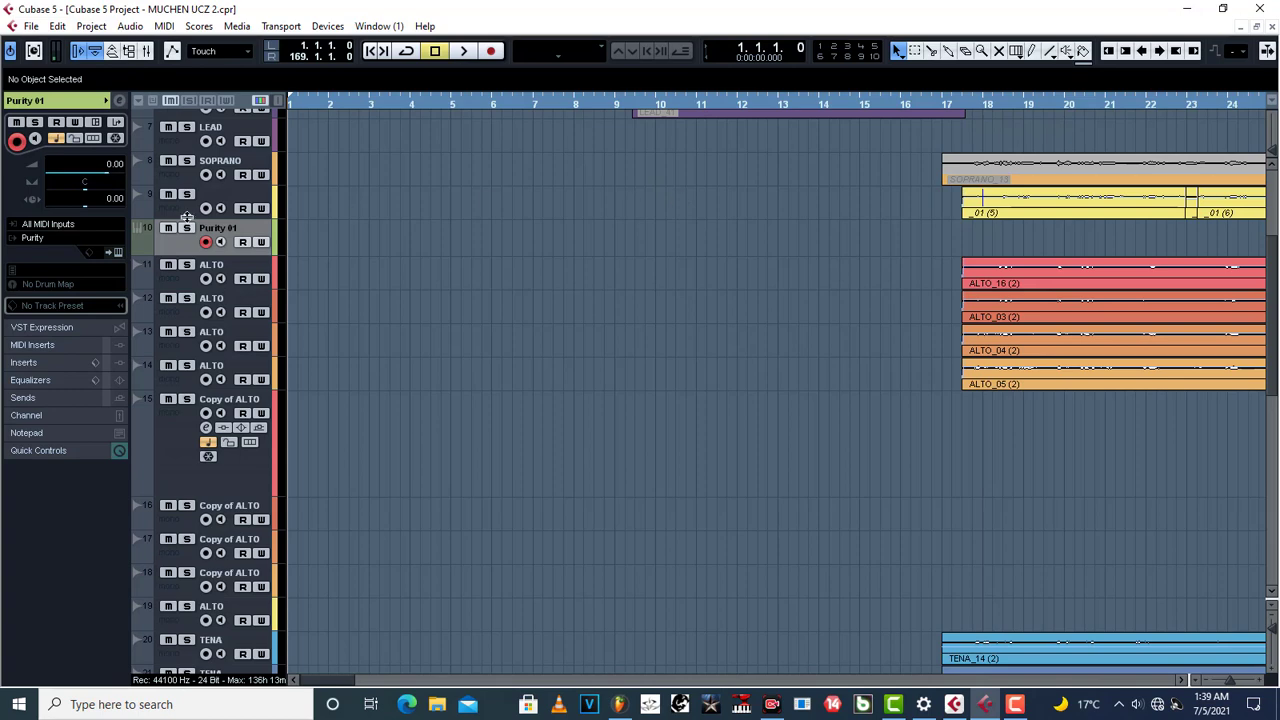
- Open the PROJECT 1 folder on the desktop and examine the backed-up MUCHEN UCZ 2 project file and its accompanying folders
{"action": "left_click", "coordinate": [1188, 14]}
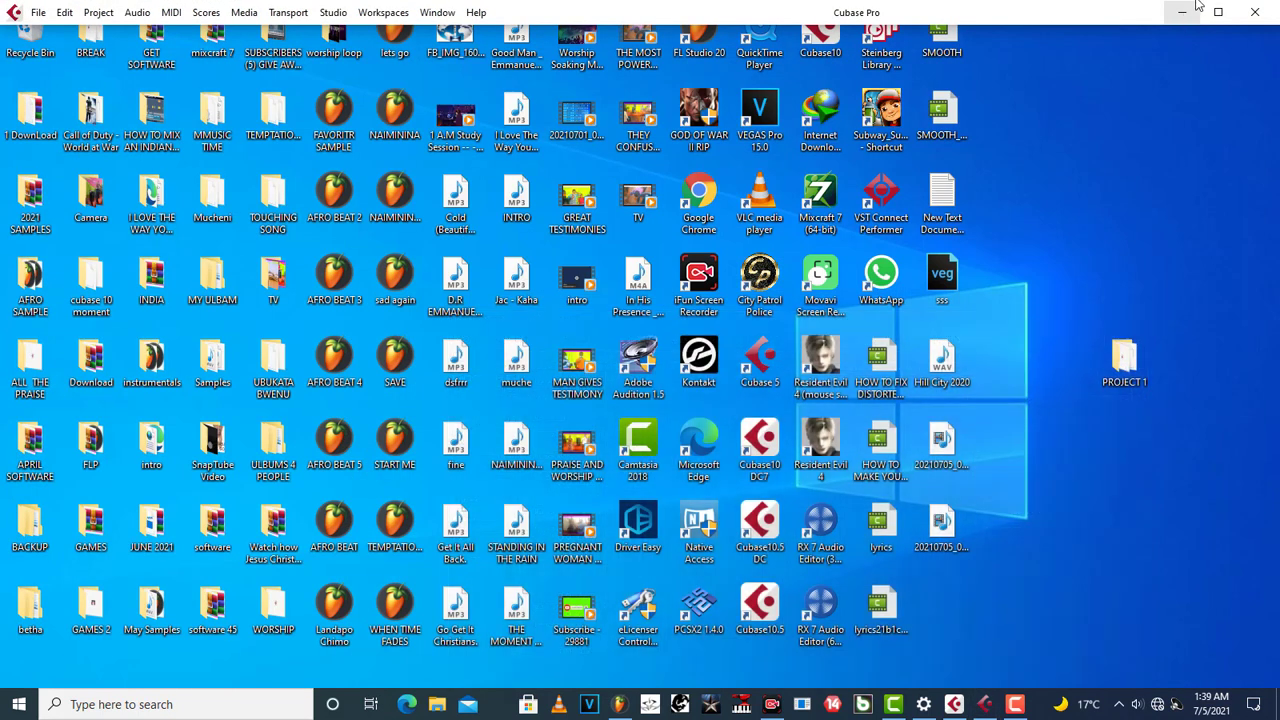
{"action": "left_click", "coordinate": [1125, 362]}
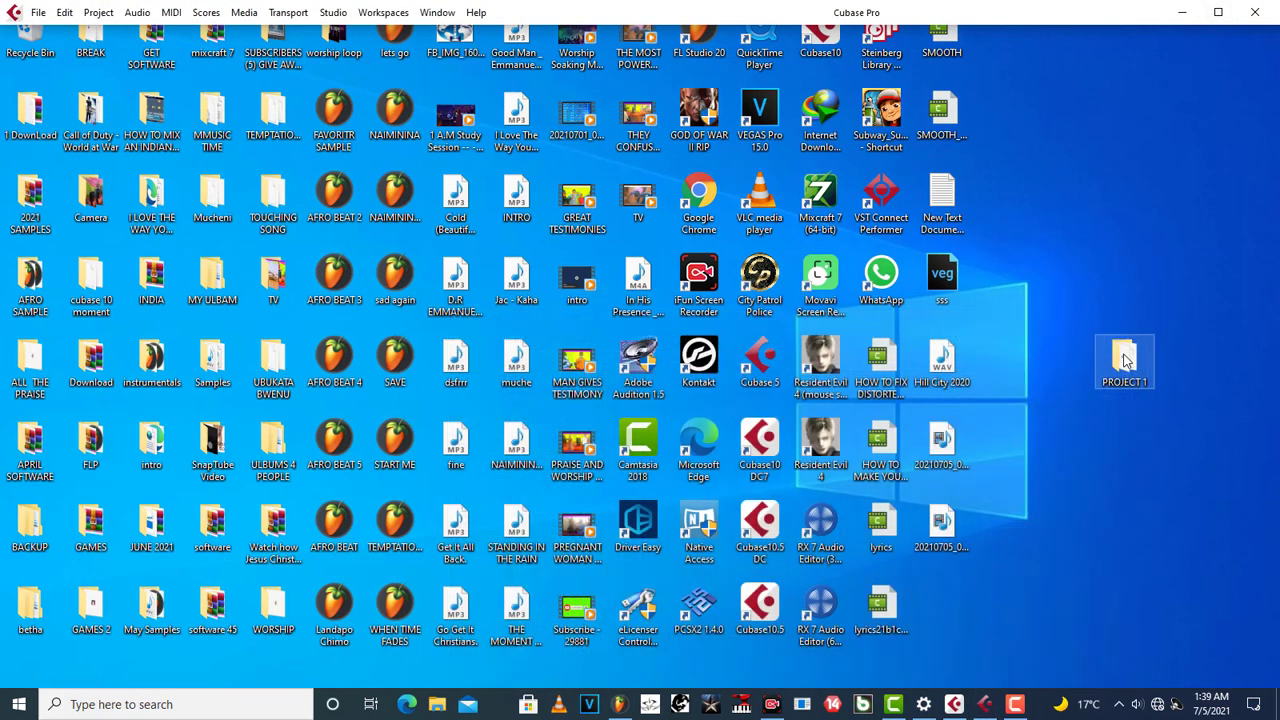
{"action": "key", "text": "Return"}
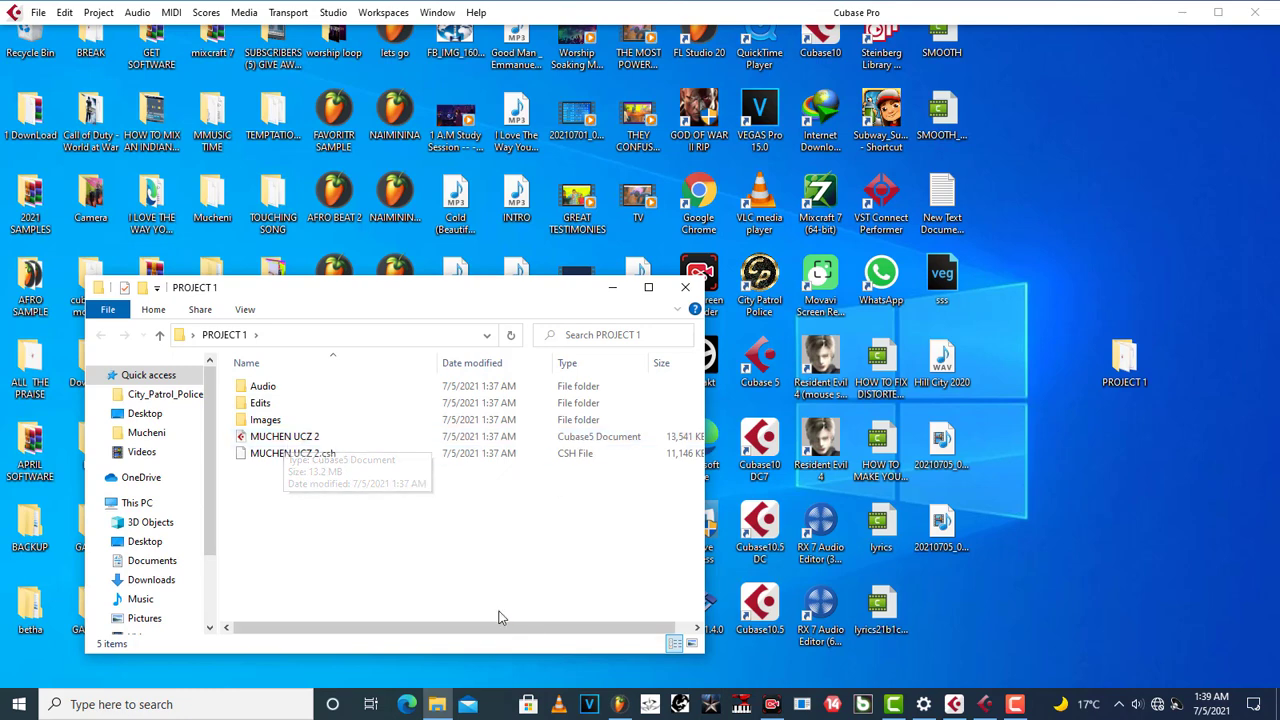
{"action": "left_click_drag", "start_coordinate": [500, 631], "coordinate": [601, 630]}
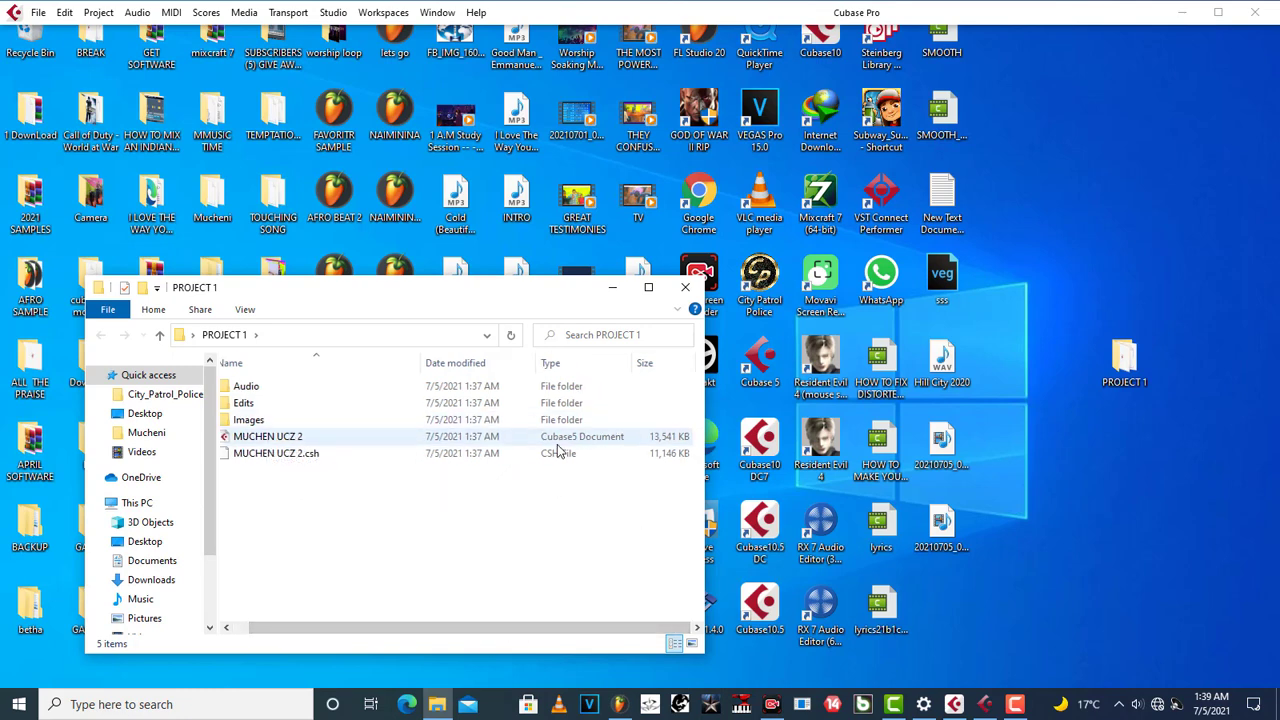
{"action": "left_click", "coordinate": [249, 442]}
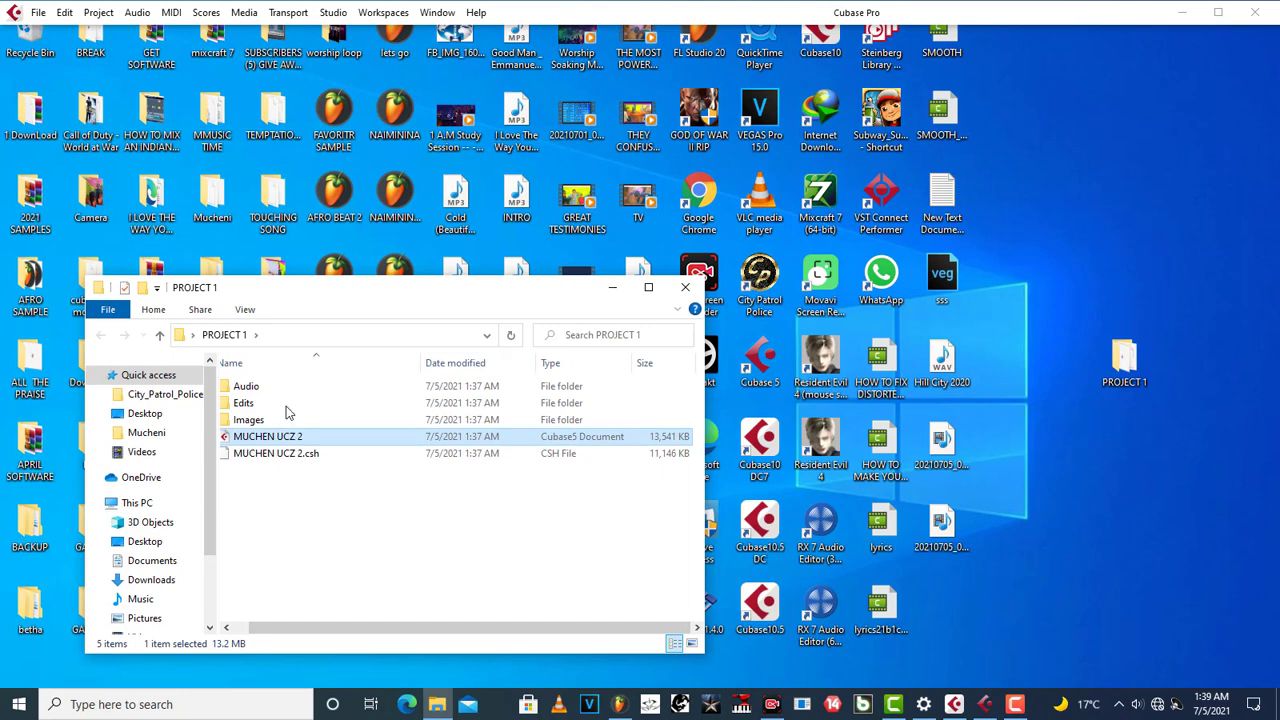
{"action": "left_click", "coordinate": [685, 288]}
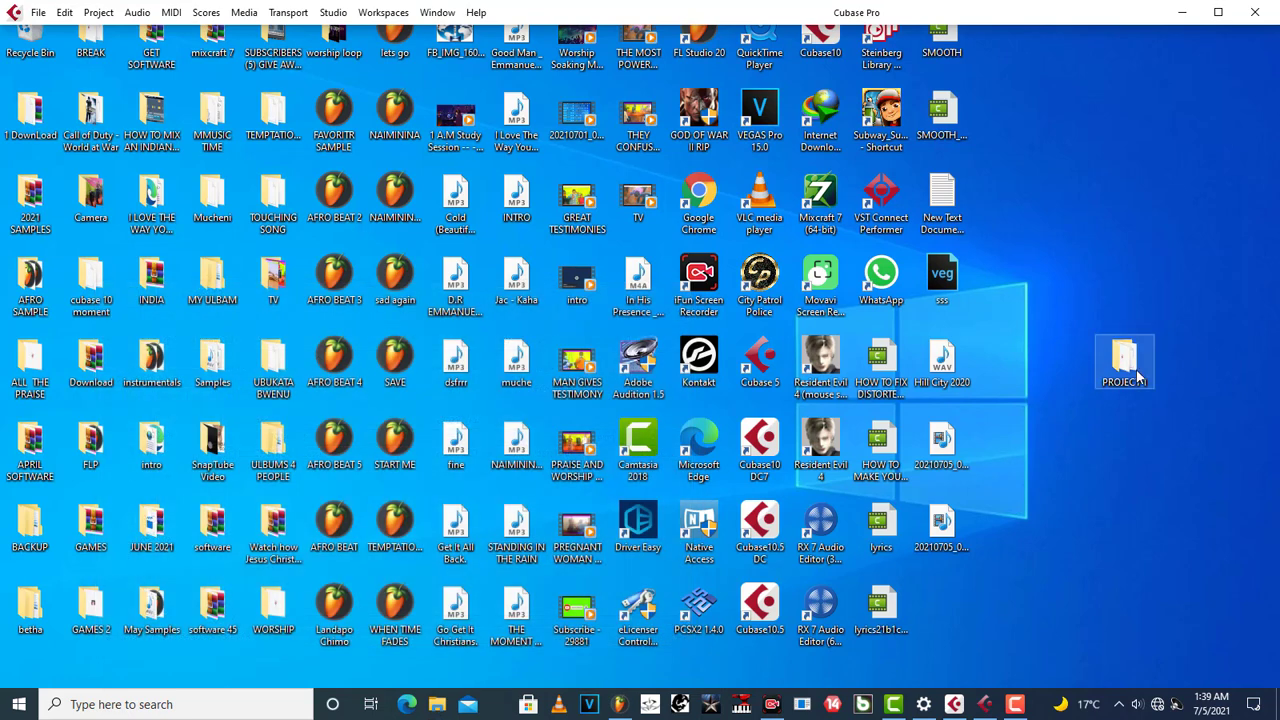
- View the archiving options for the PROJECT 1 folder without applying any, and close Cubase 5
{"action": "right_click", "coordinate": [1133, 370]}
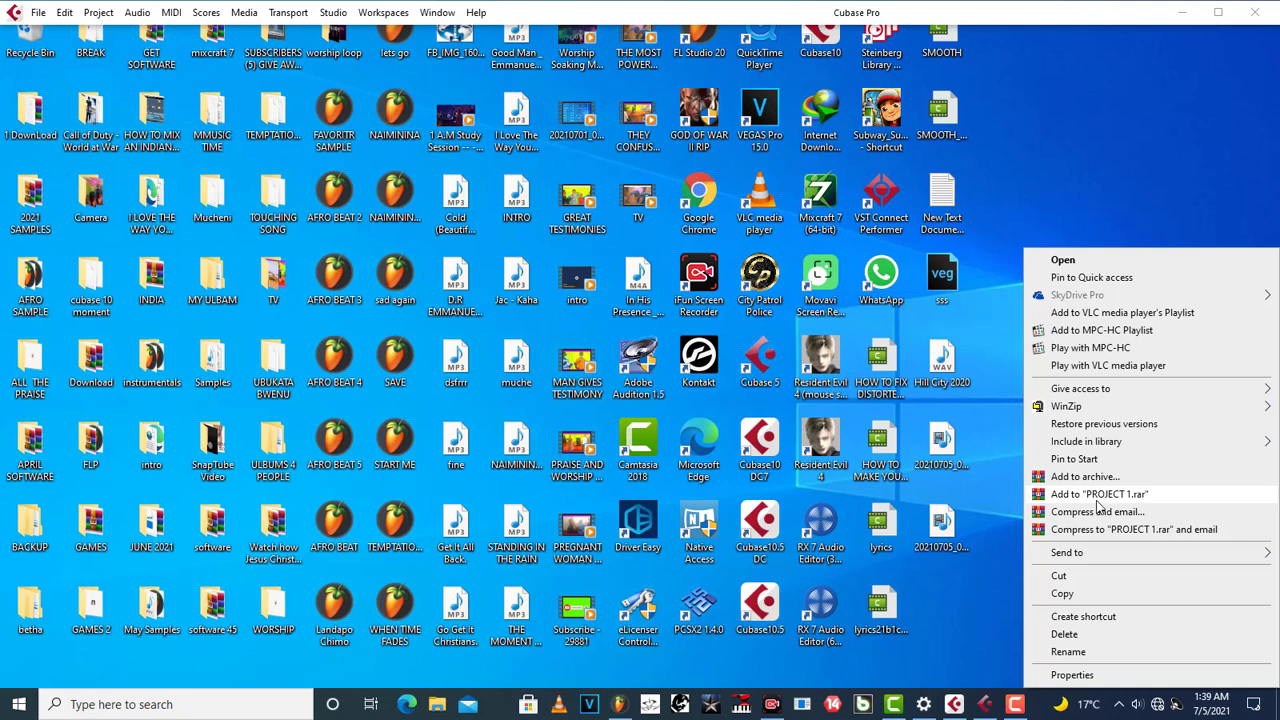
{"action": "left_click", "coordinate": [991, 368]}
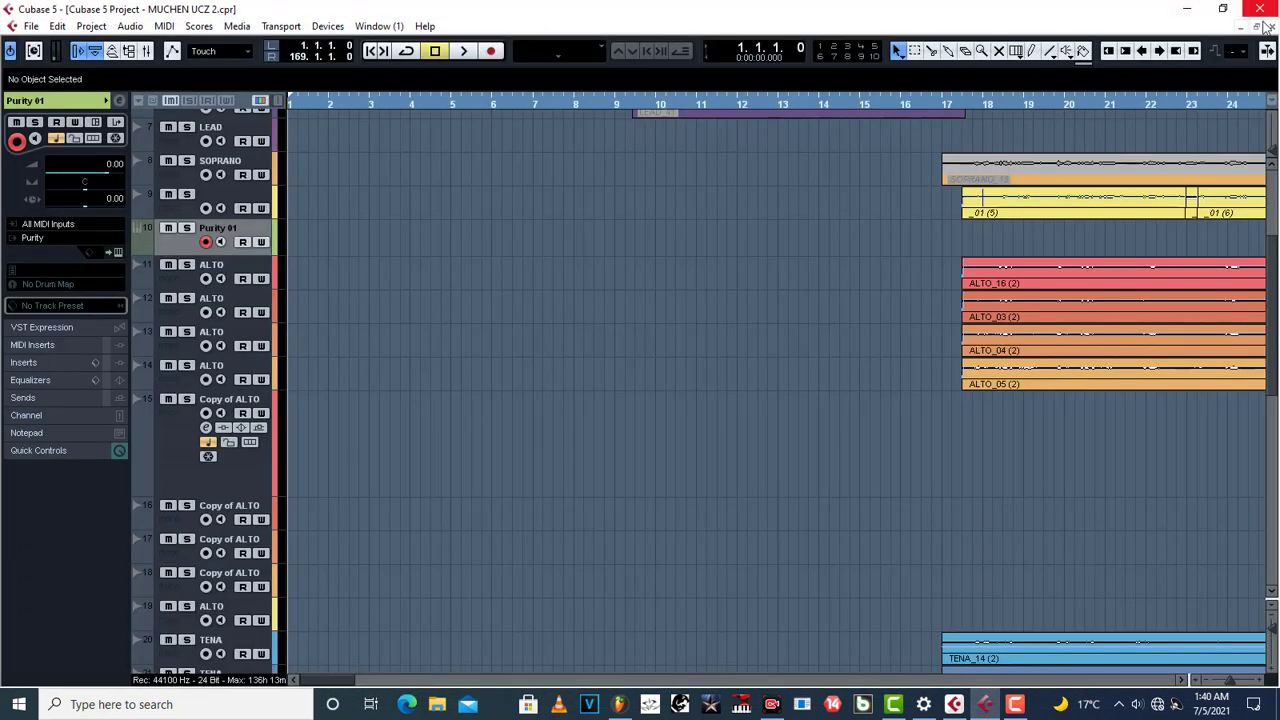
{"action": "left_click", "coordinate": [1262, 10]}
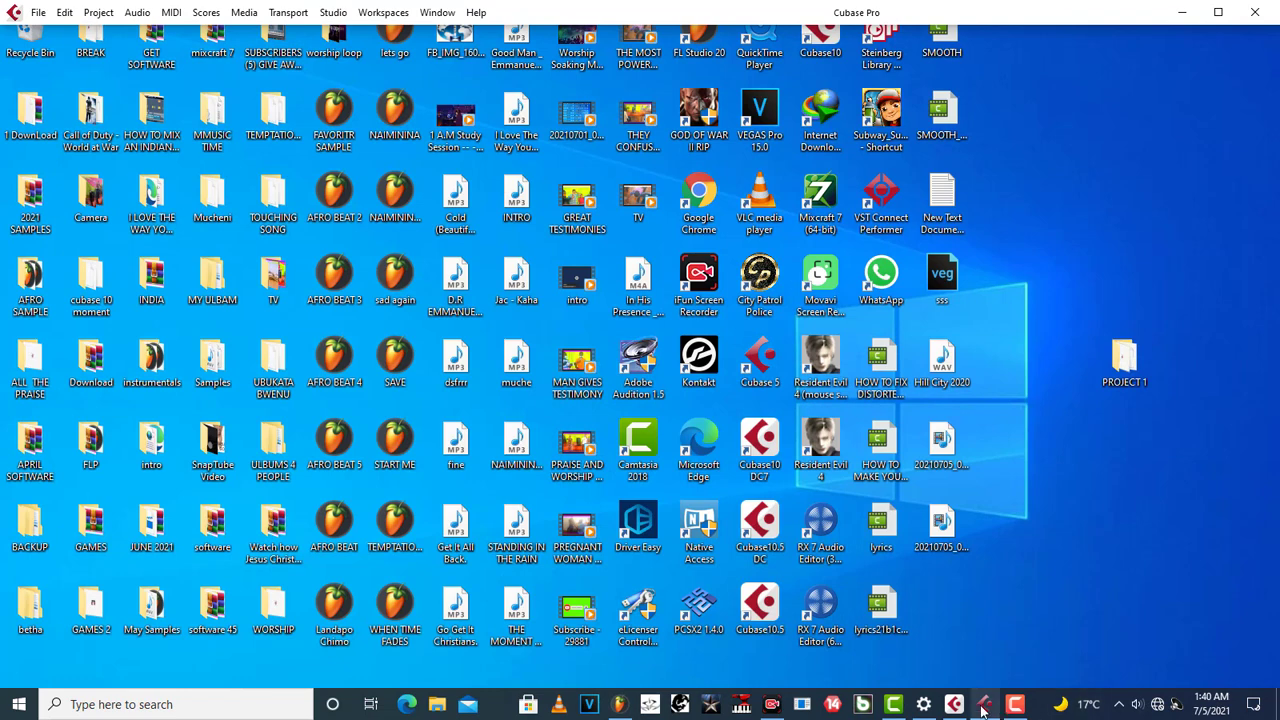
{"action": "mouse_move", "coordinate": [958, 714]}
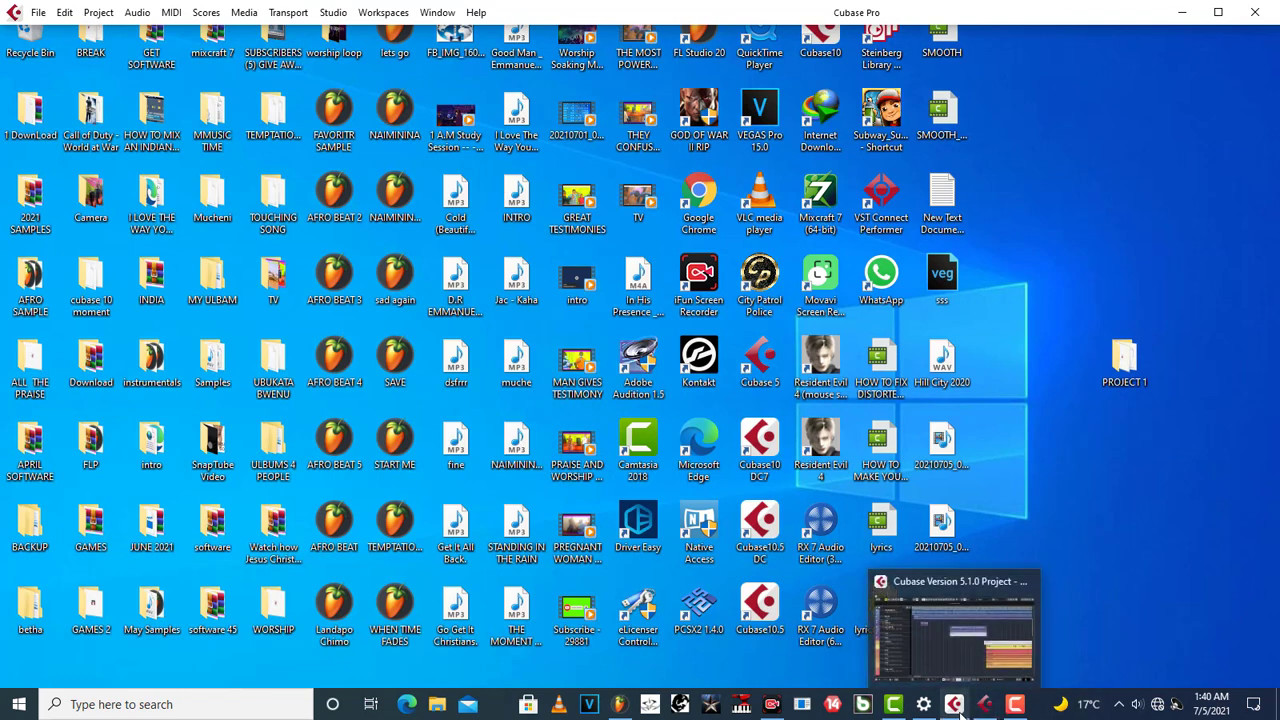
{"action": "left_click", "coordinate": [960, 645]}
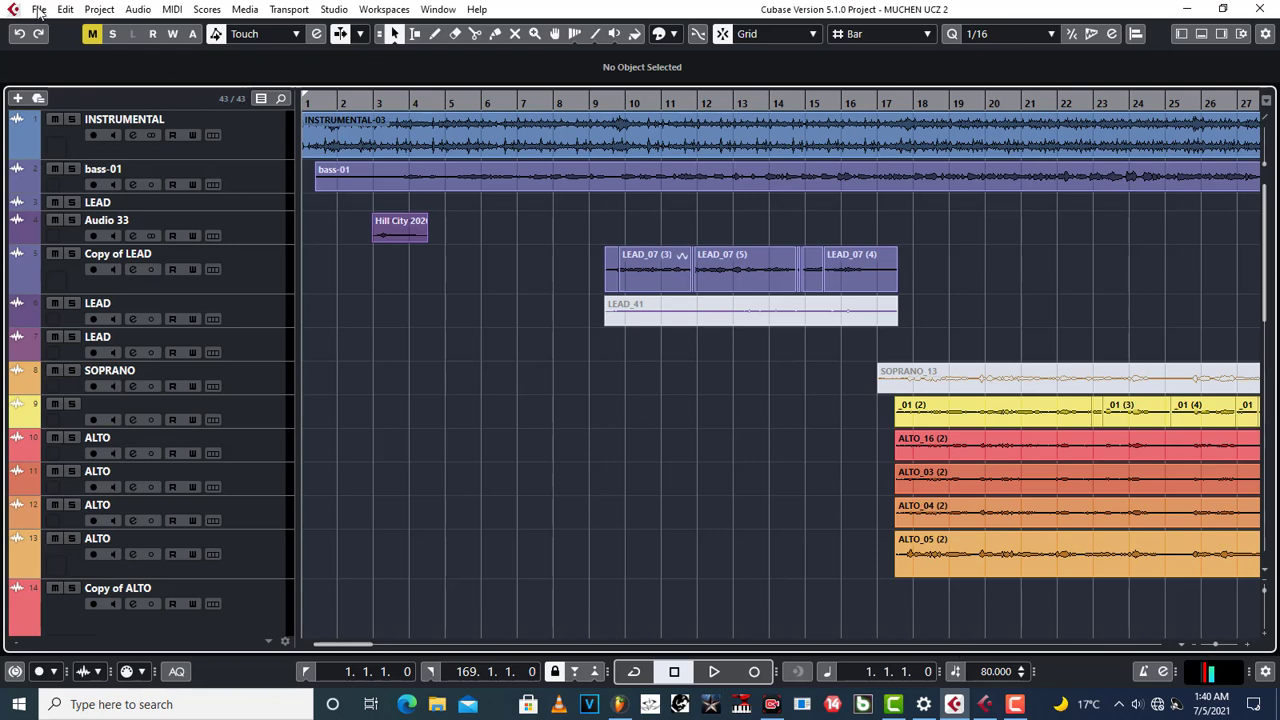
{"action": "left_click", "coordinate": [1247, 20]}
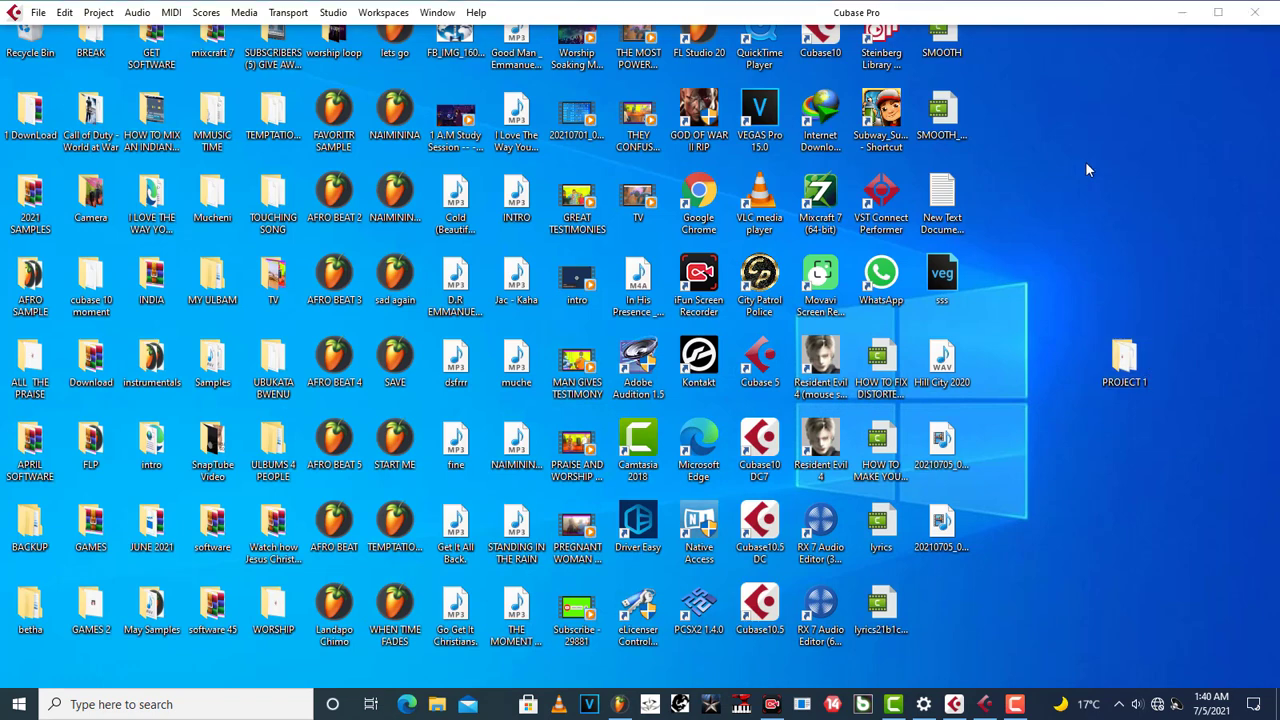
- Create a new folder on the desktop and name it PROJECT 2
{"action": "right_click", "coordinate": [1085, 161]}
{"action": "mouse_move", "coordinate": [1115, 333]}
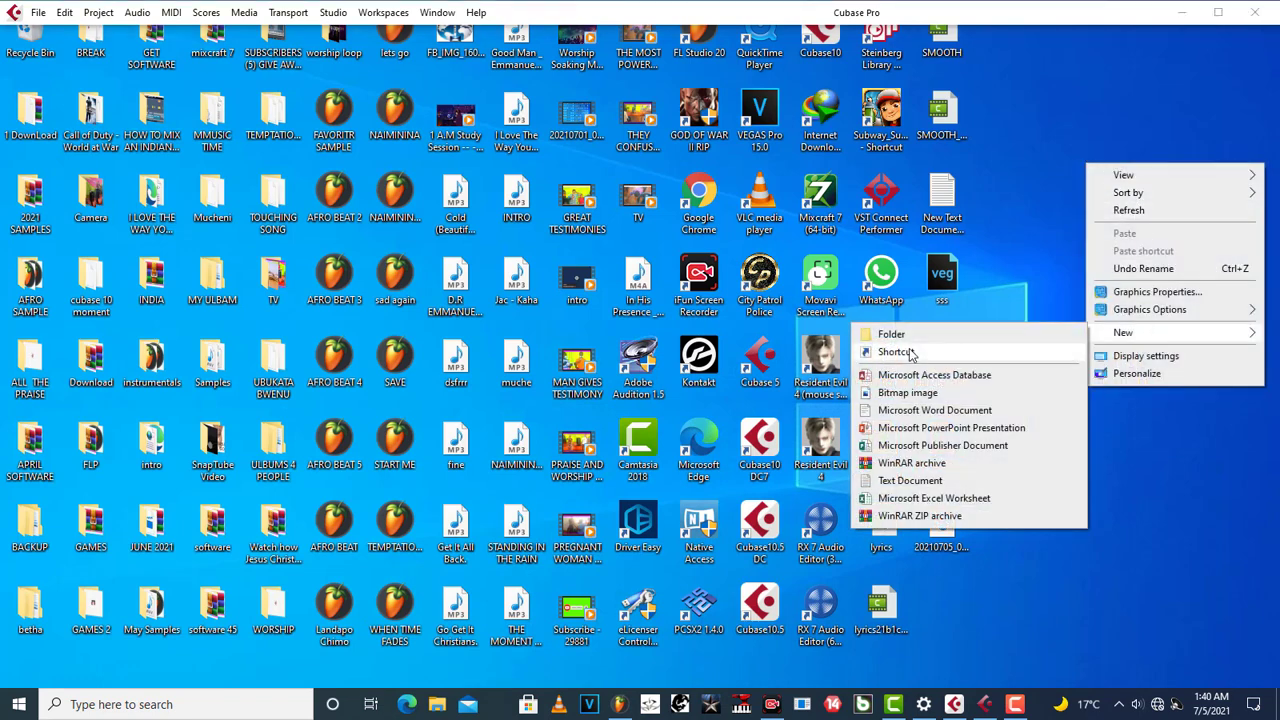
{"action": "left_click", "coordinate": [890, 334]}
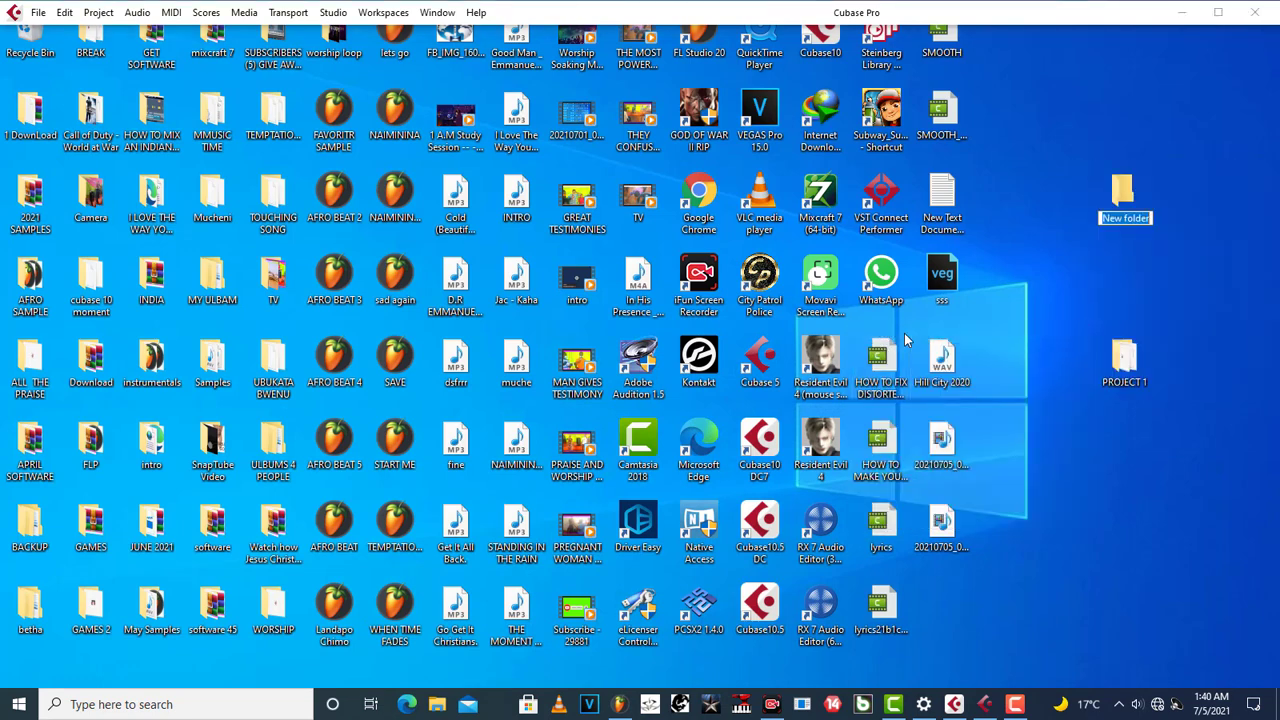
{"action": "type", "text": "PROJECT 2"}
{"action": "key", "text": "Return"}
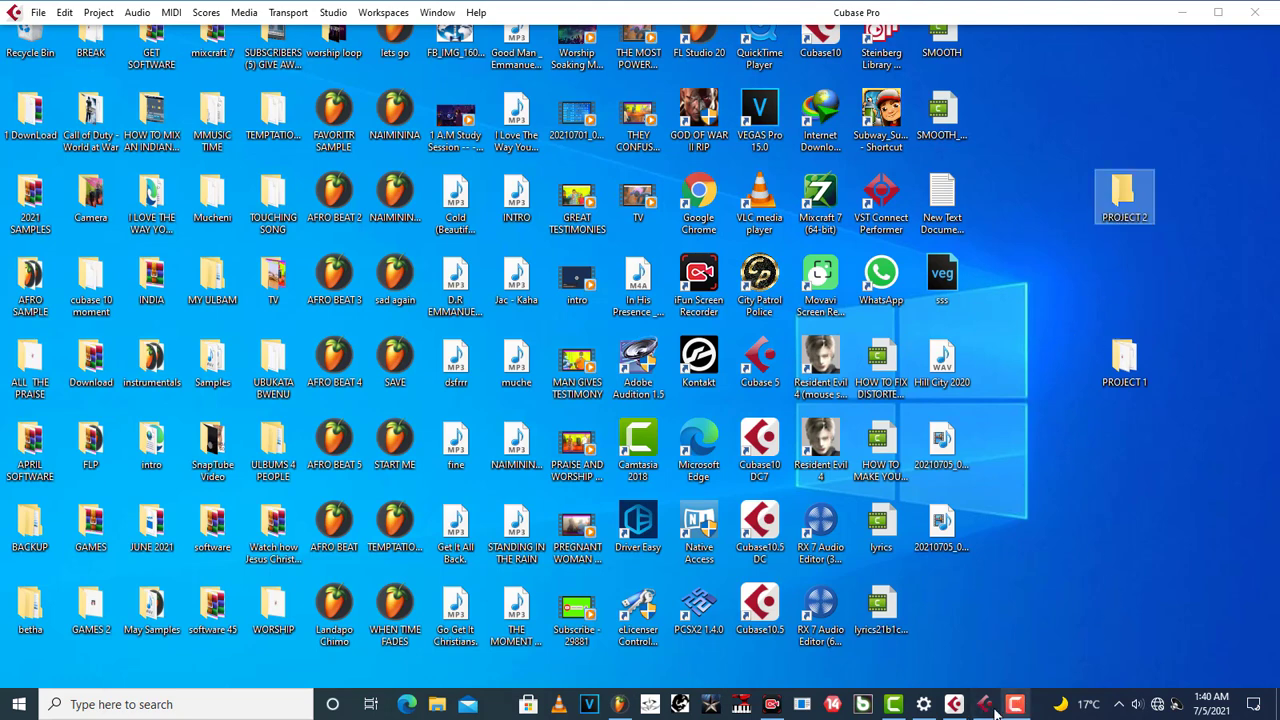
- In Cubase Pro, back up MUCHEN UCZ 2 to the desktop's PROJECT 2 folder with Keep Current Project Active, Remove Unused Files and Do Not Back up Video enabled
{"action": "mouse_move", "coordinate": [964, 713]}
{"action": "left_click", "coordinate": [970, 650]}
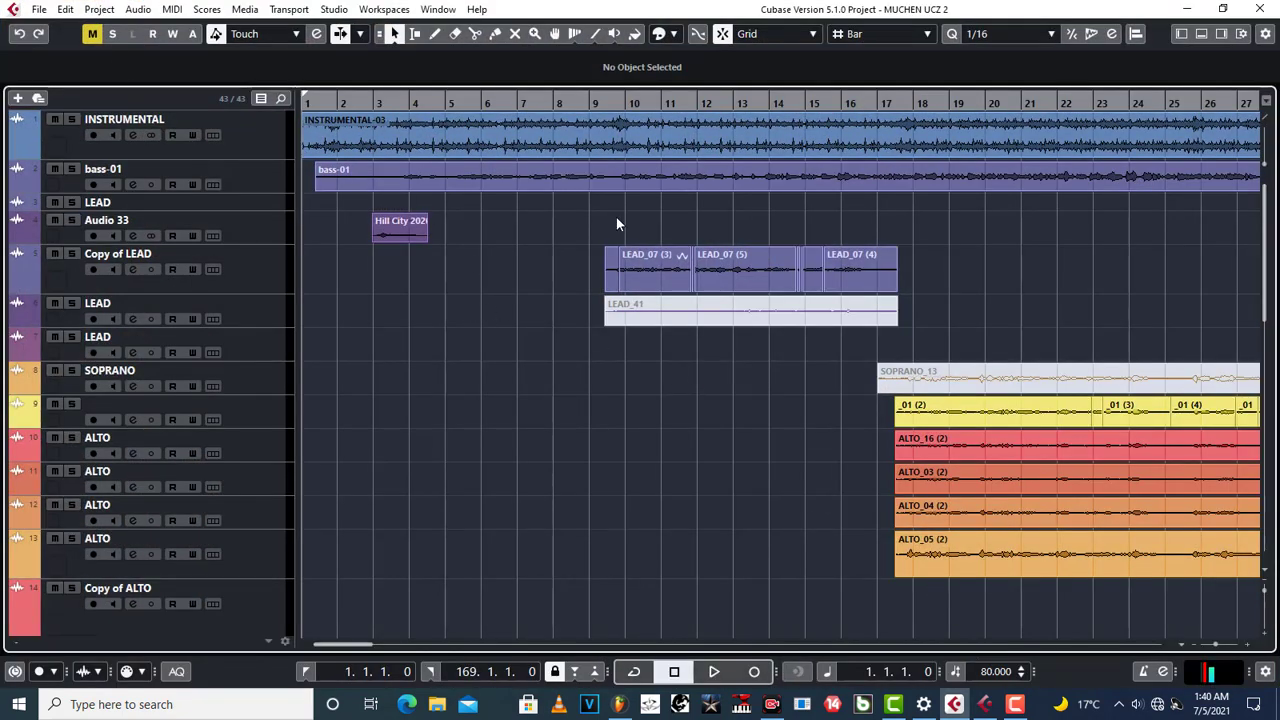
{"action": "left_click", "coordinate": [38, 10]}
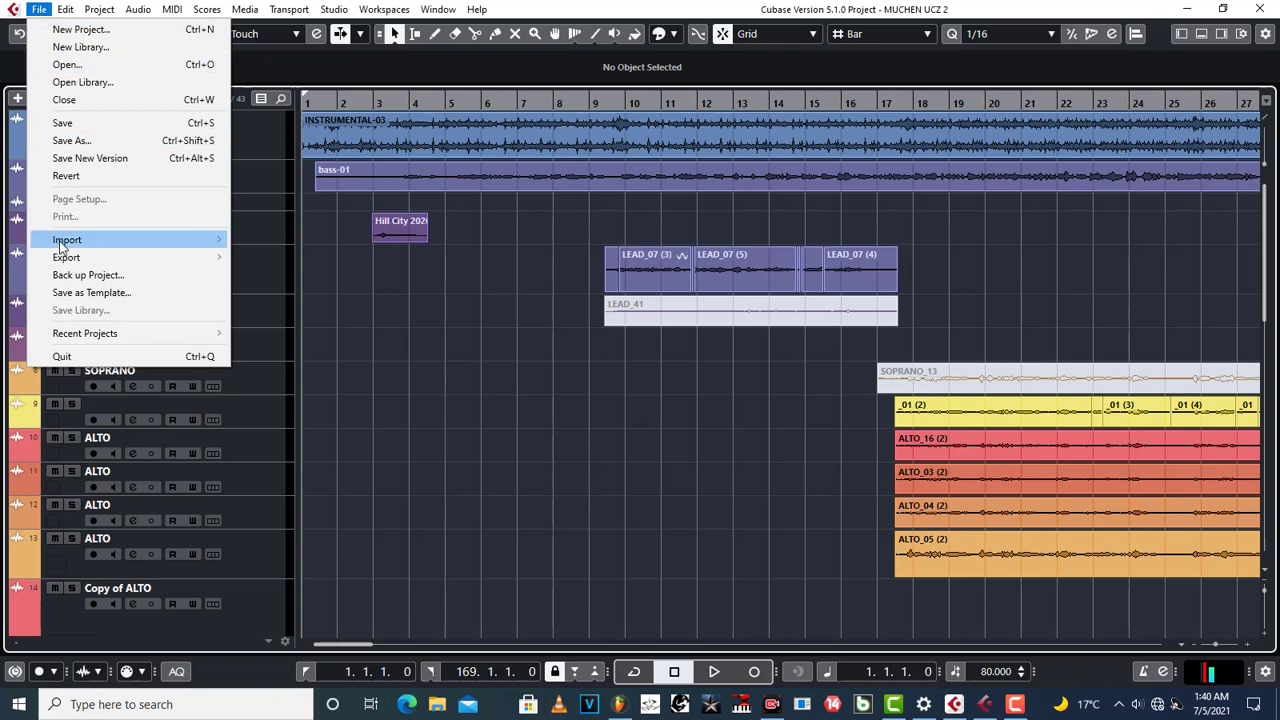
{"action": "left_click", "coordinate": [125, 277]}
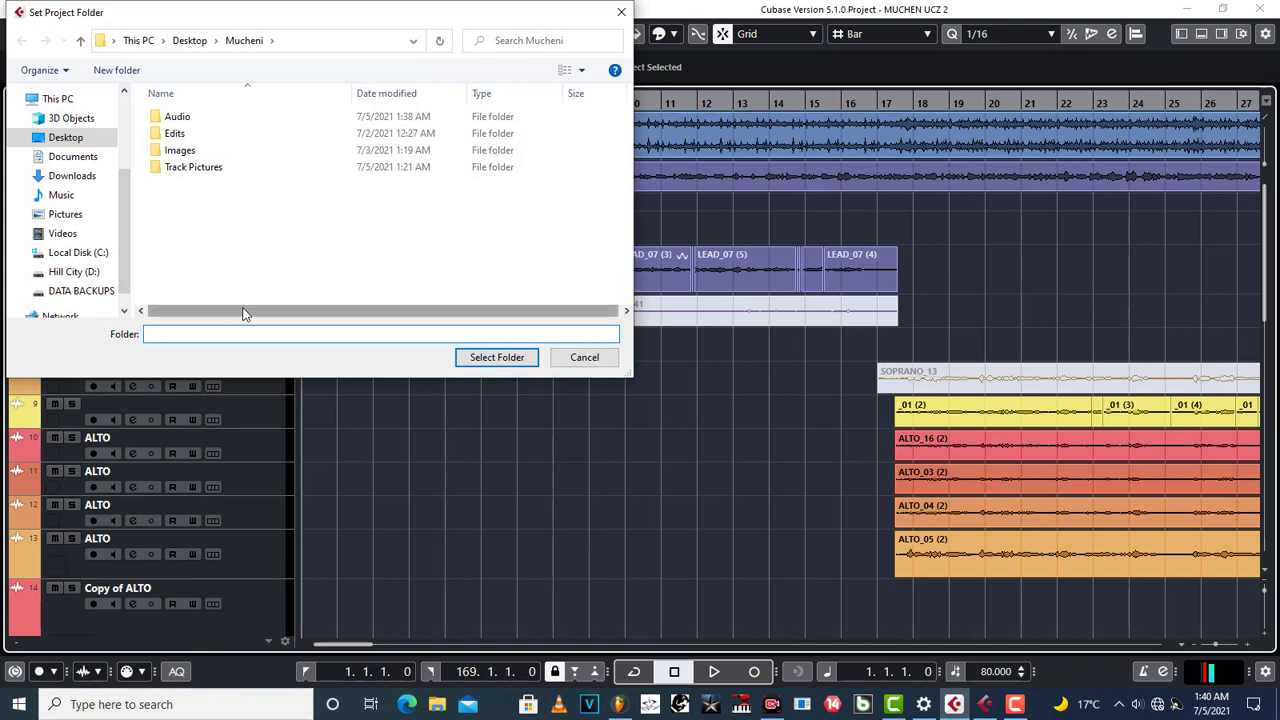
{"action": "left_click", "coordinate": [65, 138]}
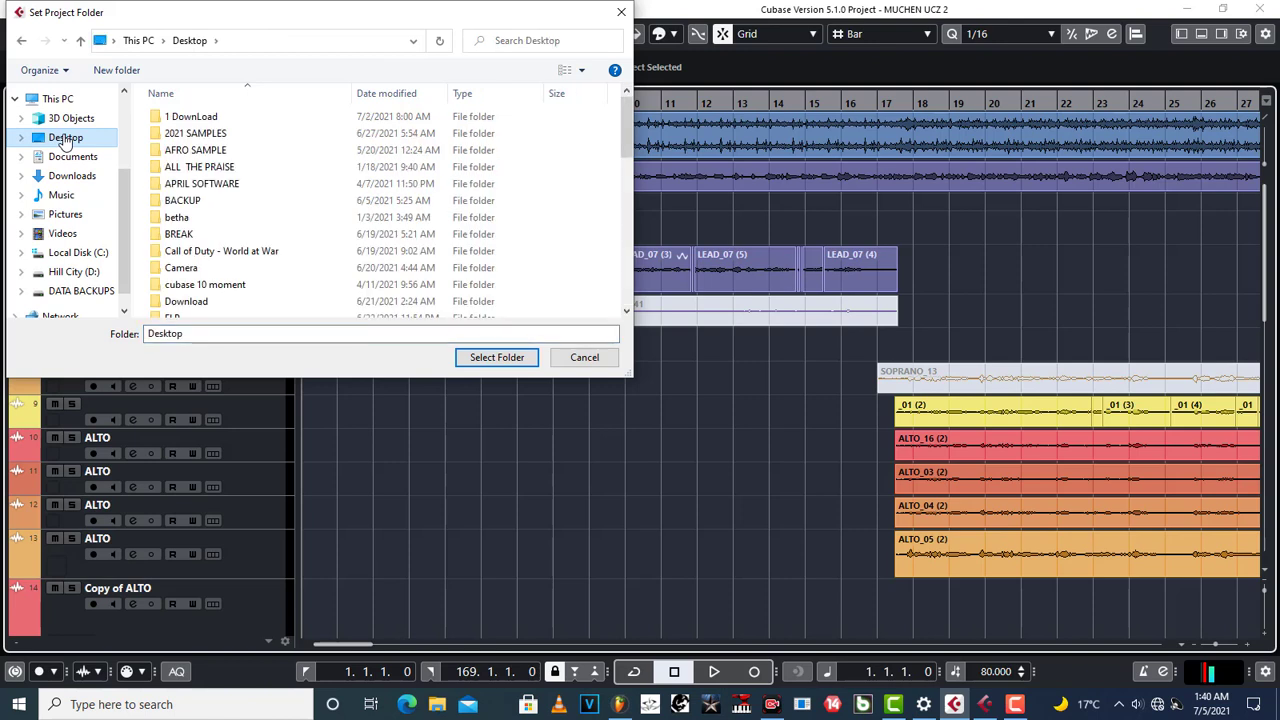
{"action": "left_click", "coordinate": [205, 200]}
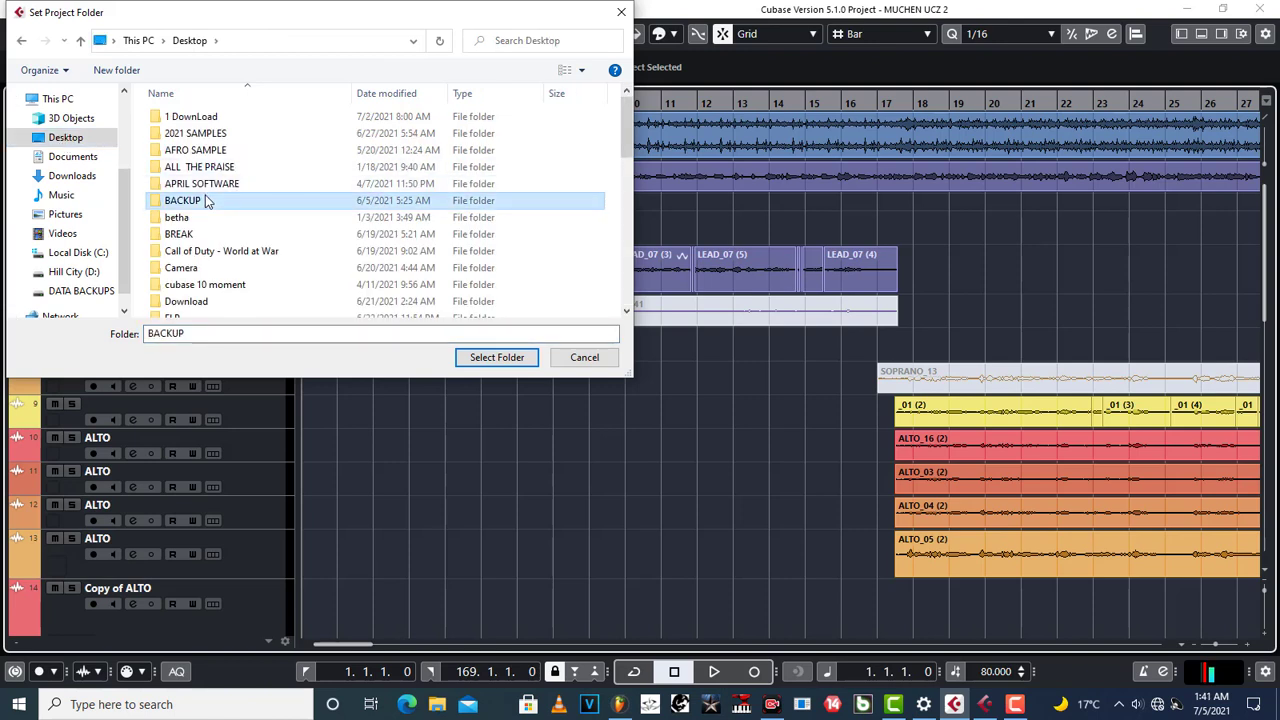
{"action": "key", "text": "p"}
{"action": "left_click", "coordinate": [186, 130]}
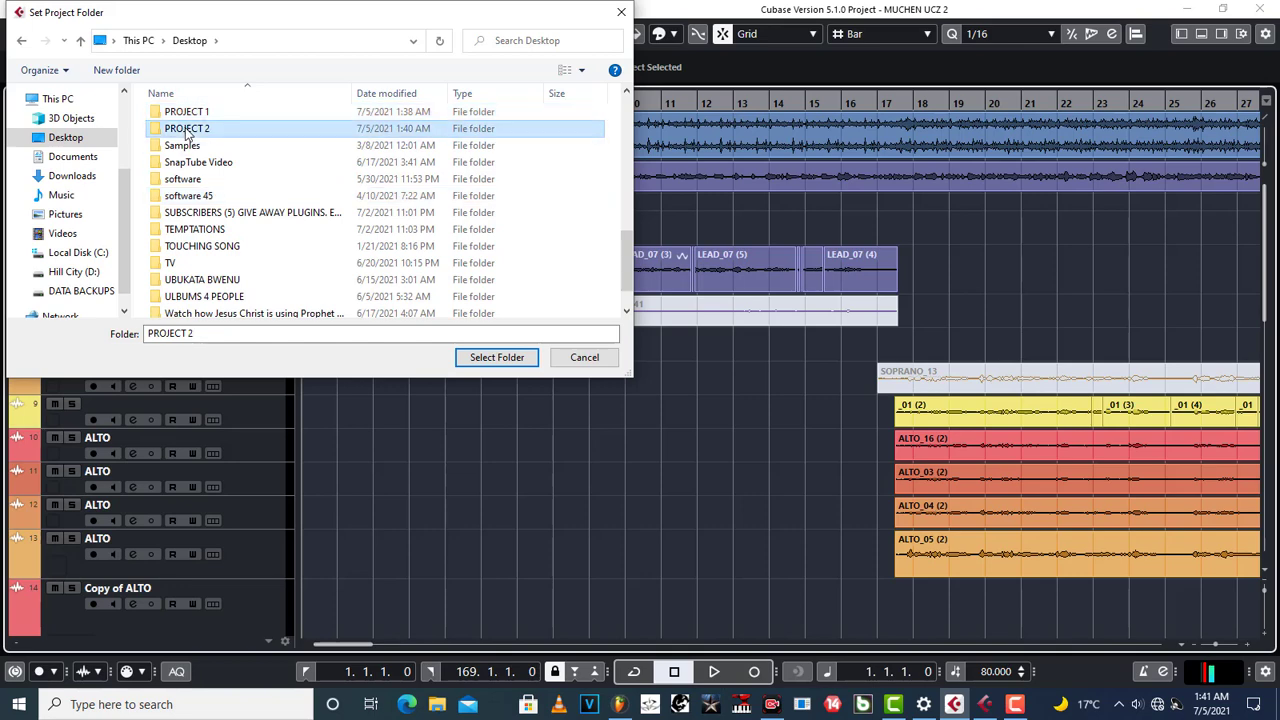
{"action": "left_click", "coordinate": [494, 367]}
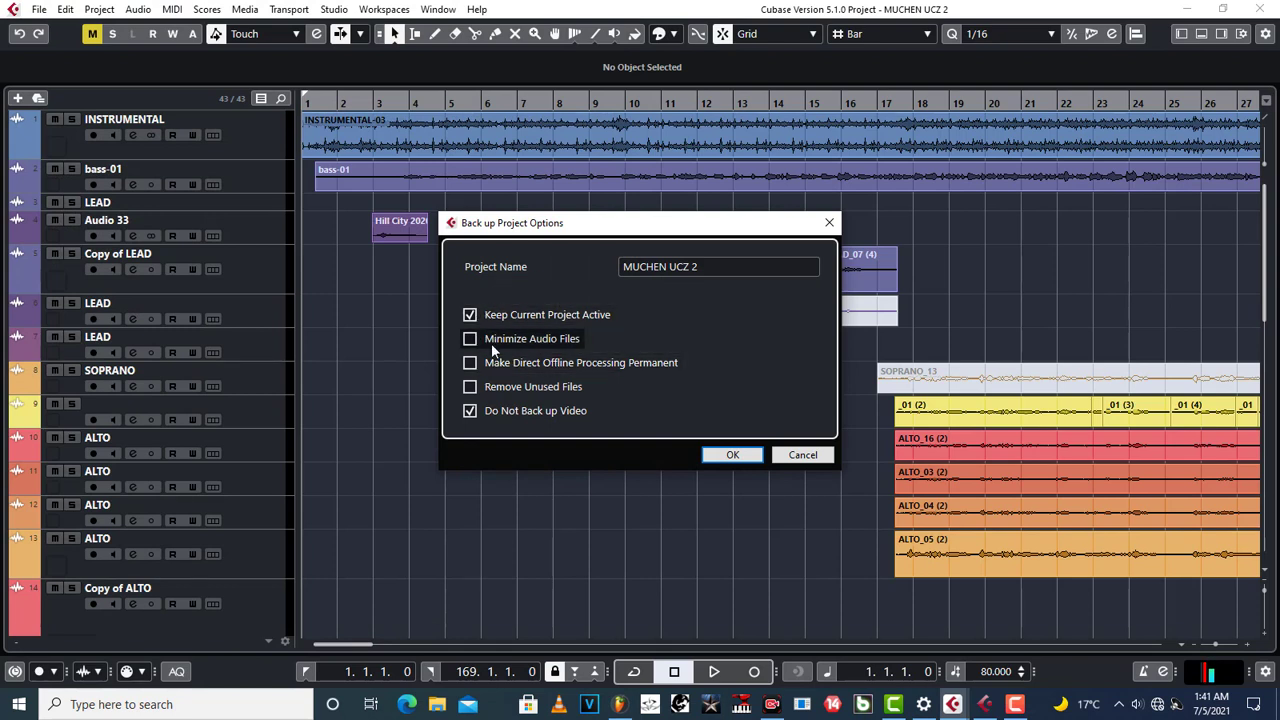
{"action": "left_click", "coordinate": [472, 389]}
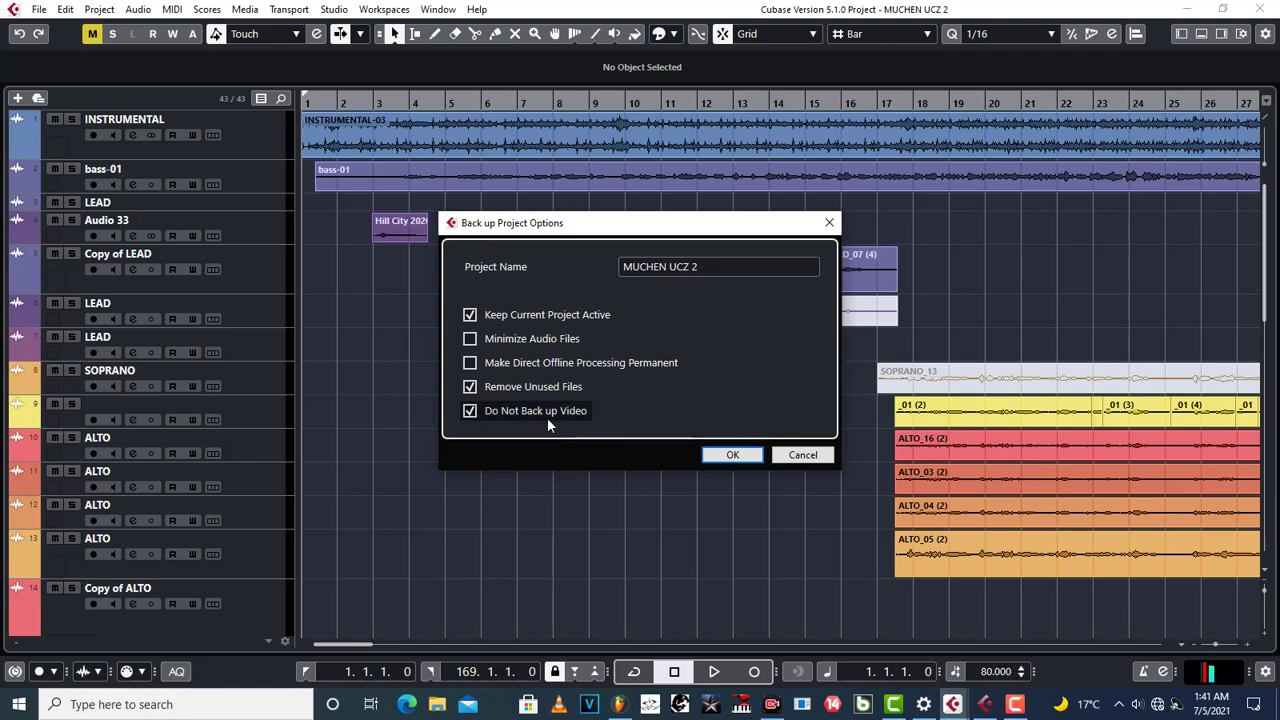
{"action": "left_click", "coordinate": [736, 457]}
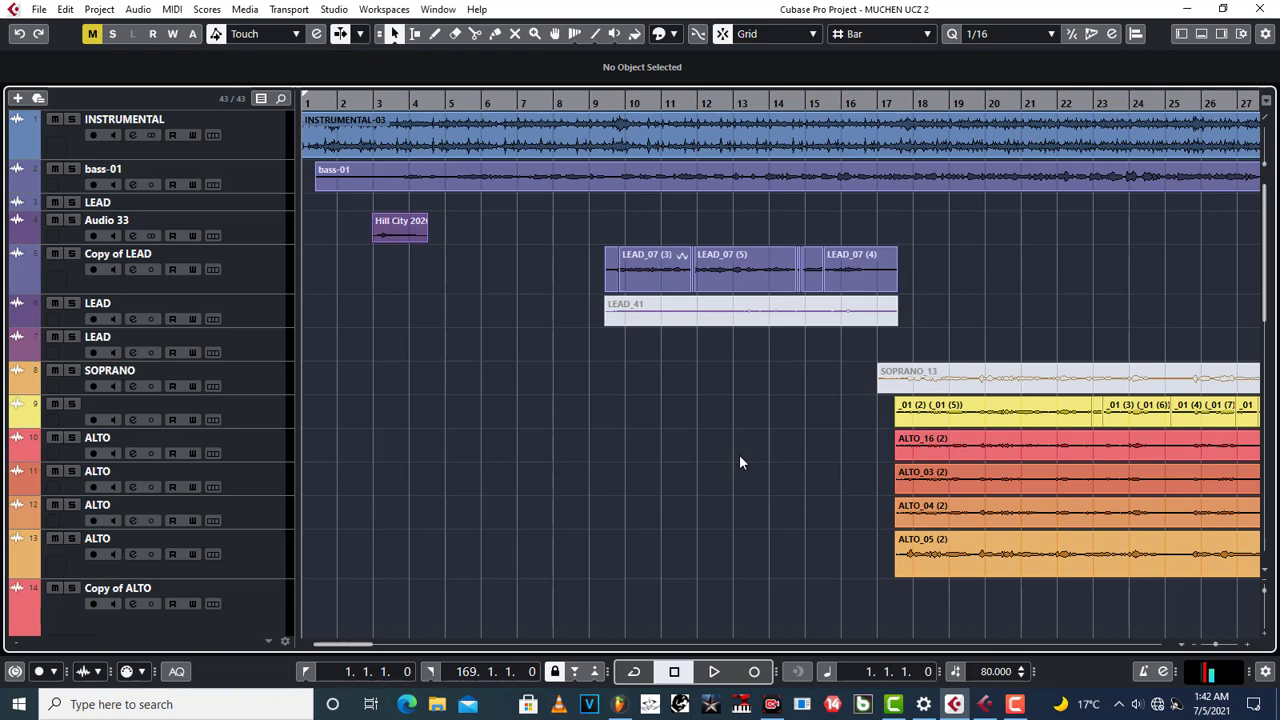
- Open the PROJECT 2 folder on the desktop, examine the backed-up project file and its accompanying folders, and close the folder
{"action": "left_click", "coordinate": [1187, 10]}
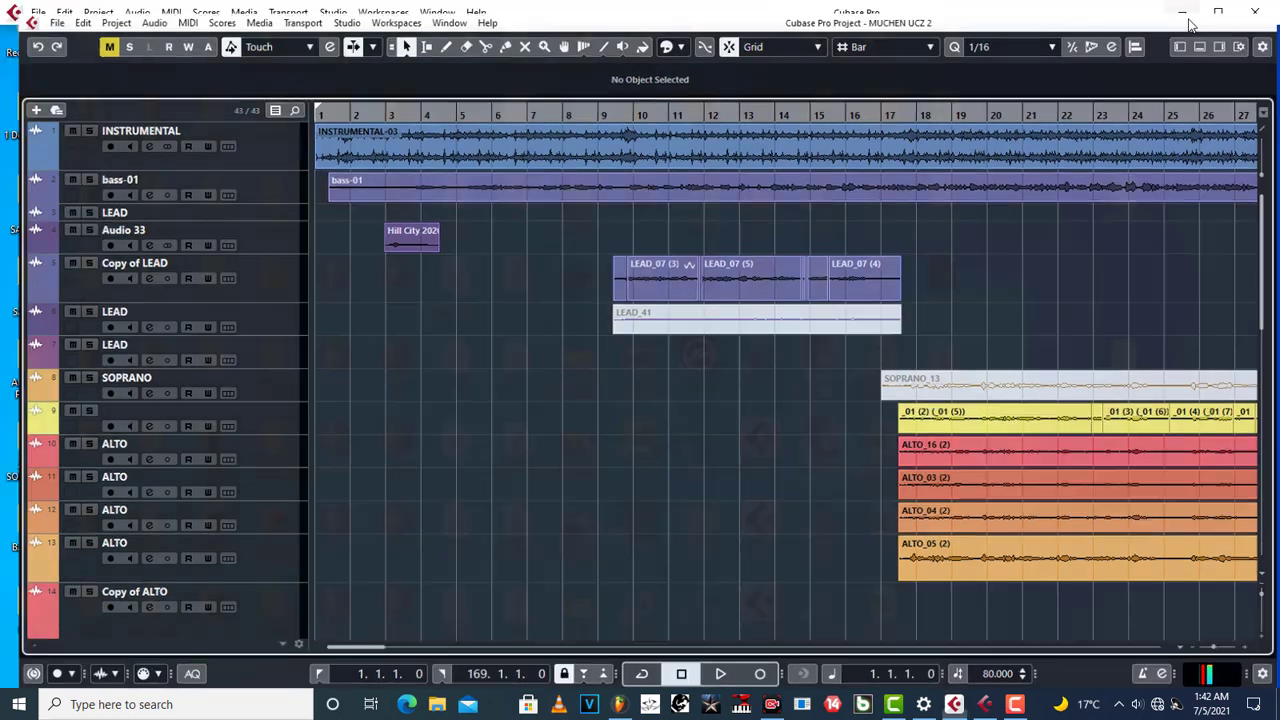
{"action": "left_click", "coordinate": [1145, 218]}
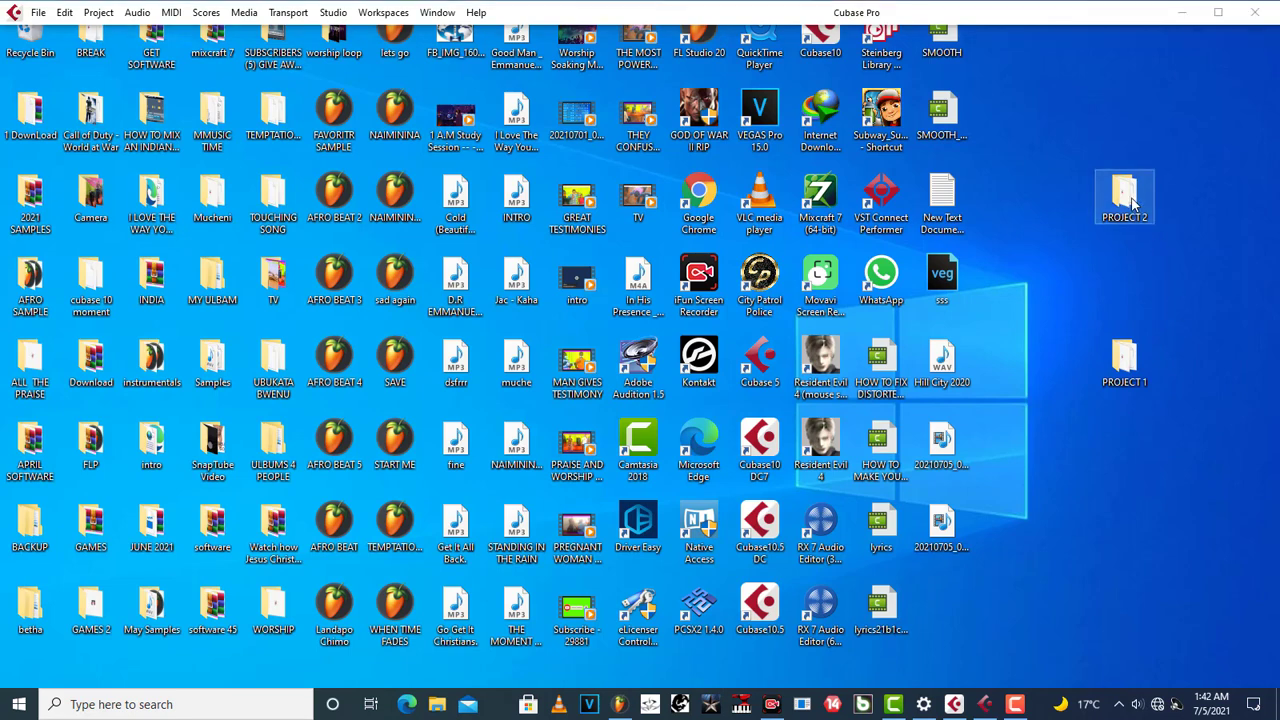
{"action": "double_click", "coordinate": [1133, 205]}
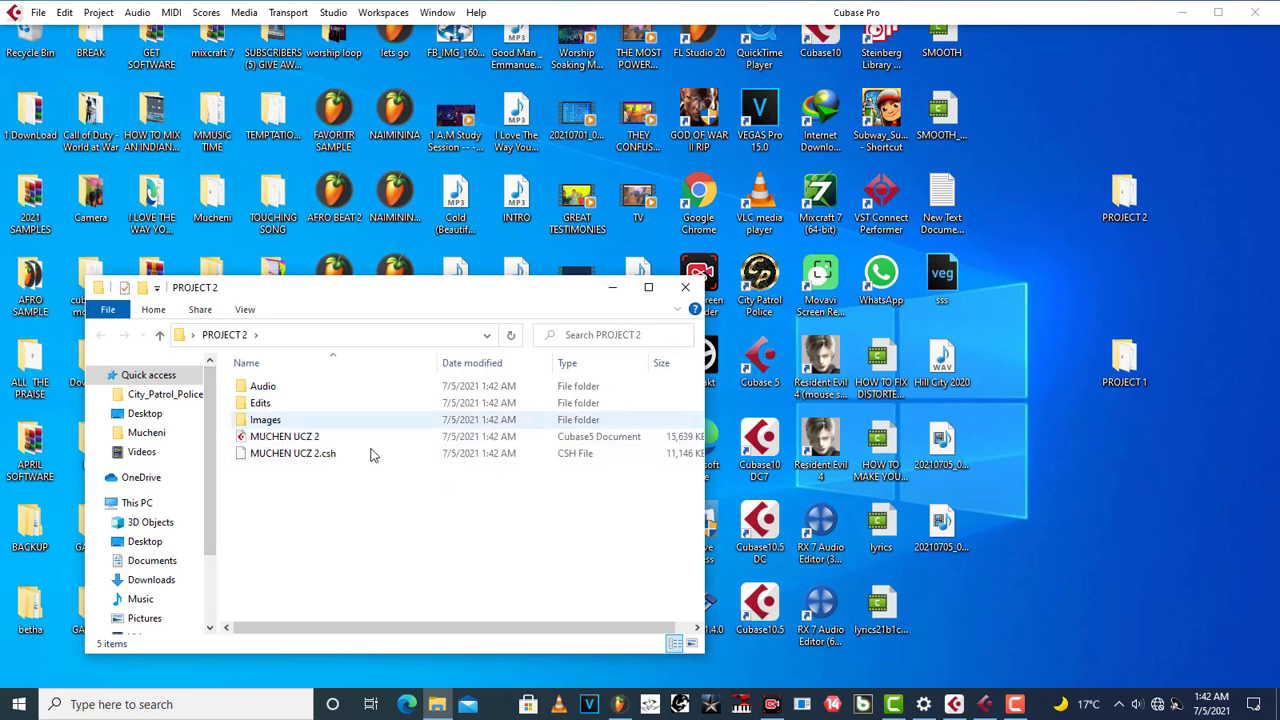
{"action": "left_click", "coordinate": [684, 288]}
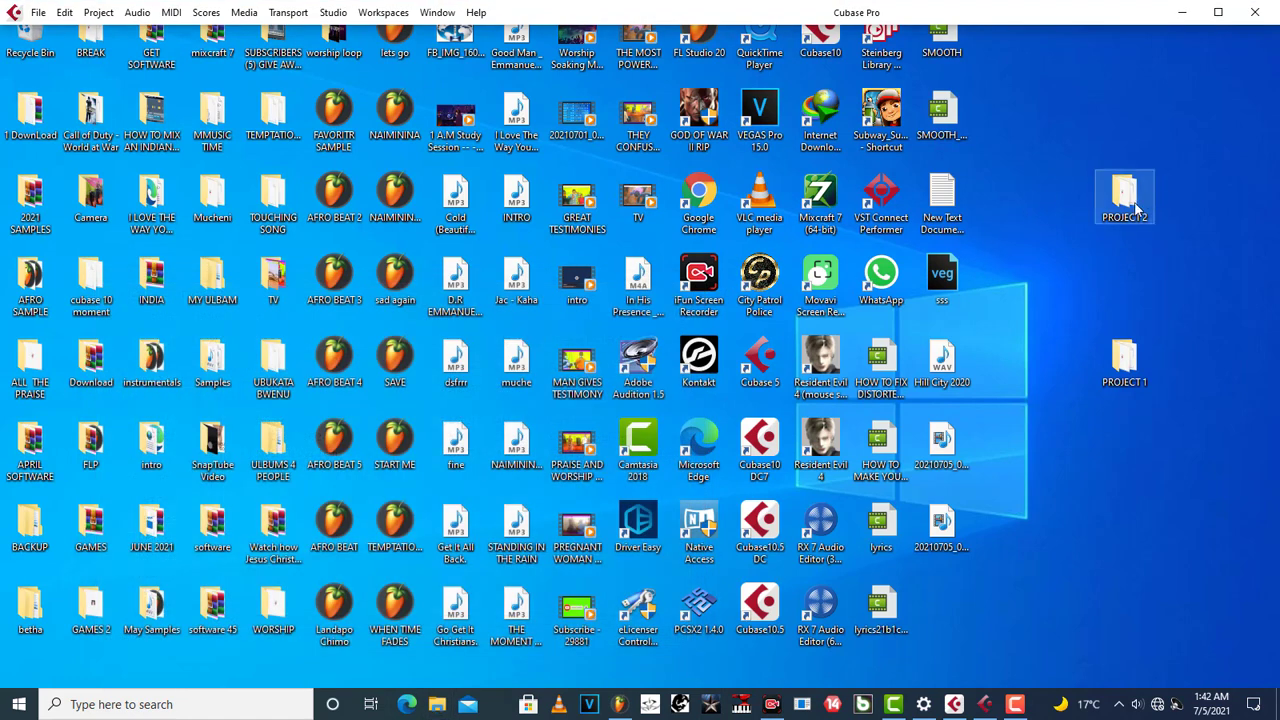
{"action": "left_click", "coordinate": [1125, 200]}
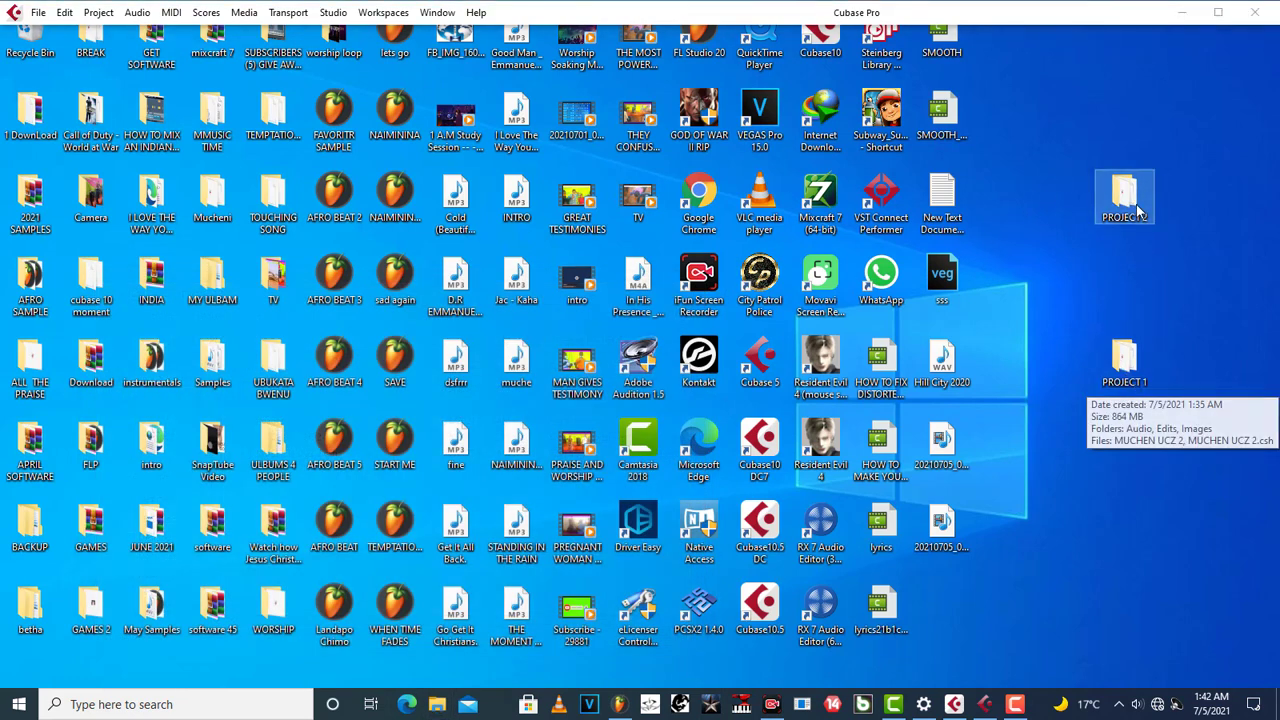
- Create a new folder on the desktop and name it PROJECT 3
{"action": "left_click", "coordinate": [620, 705]}
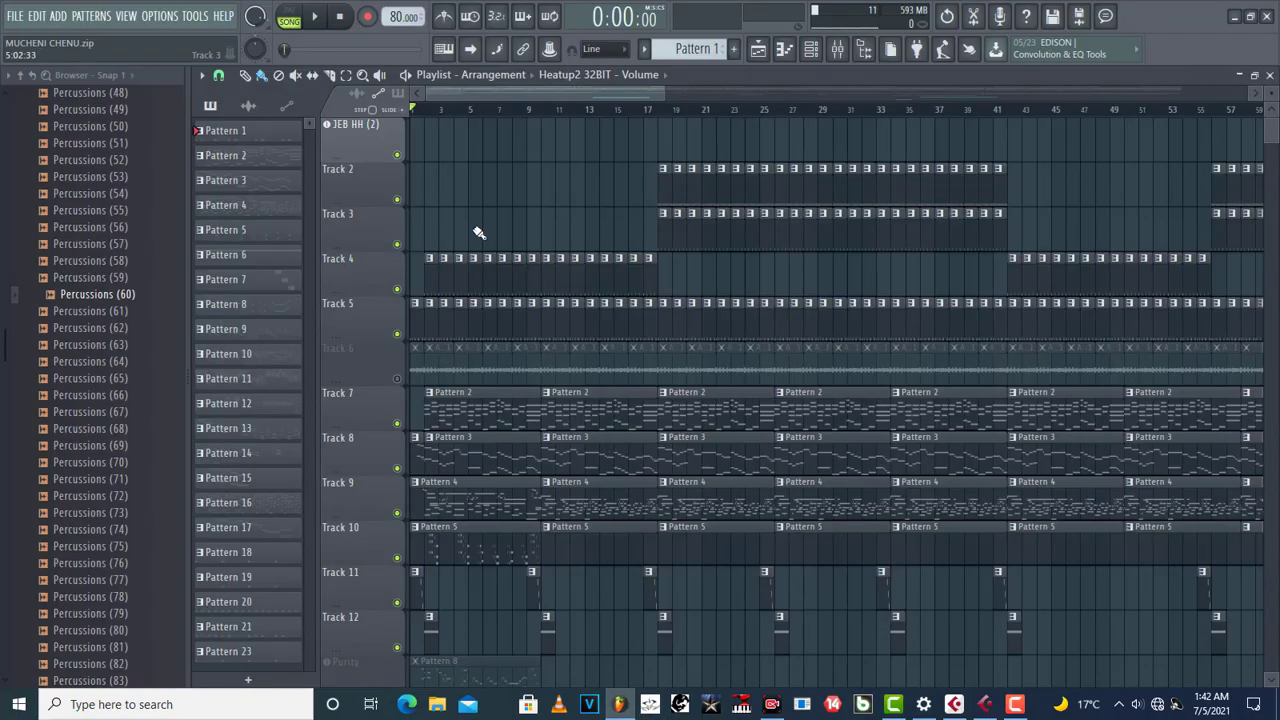
{"action": "left_click", "coordinate": [1233, 13]}
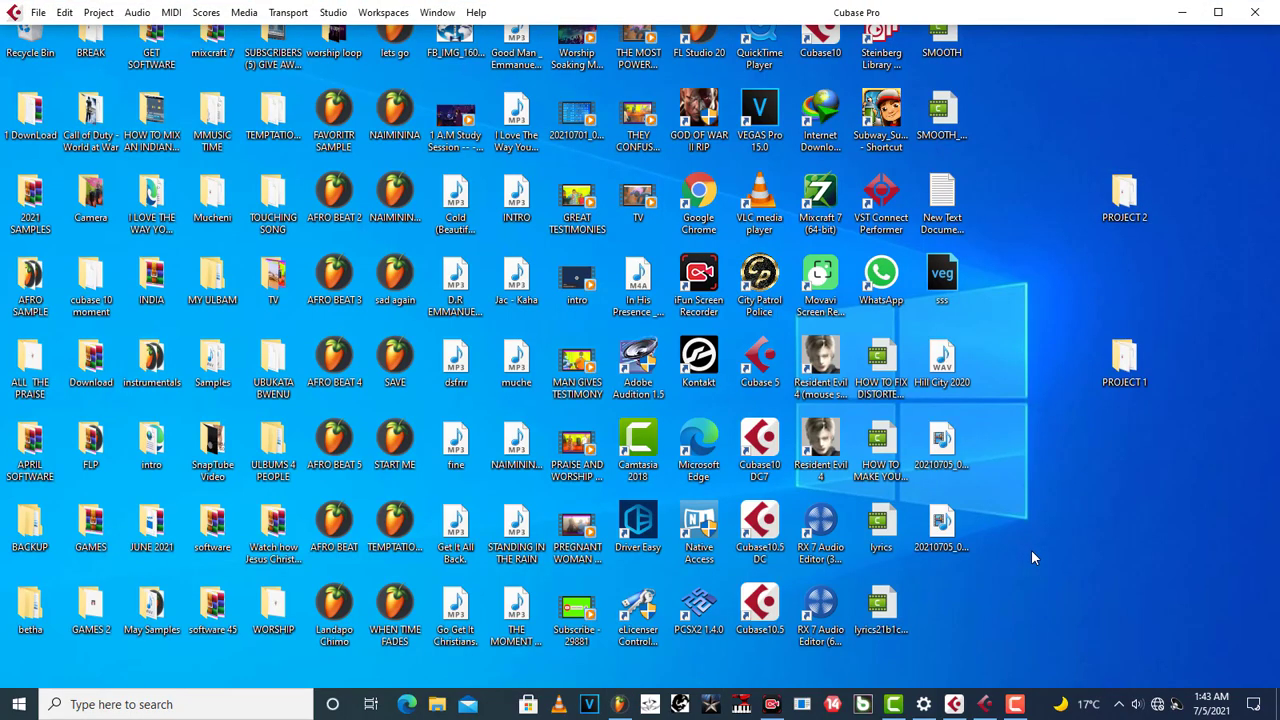
{"action": "right_click", "coordinate": [1105, 493]}
{"action": "mouse_move", "coordinate": [1172, 440]}
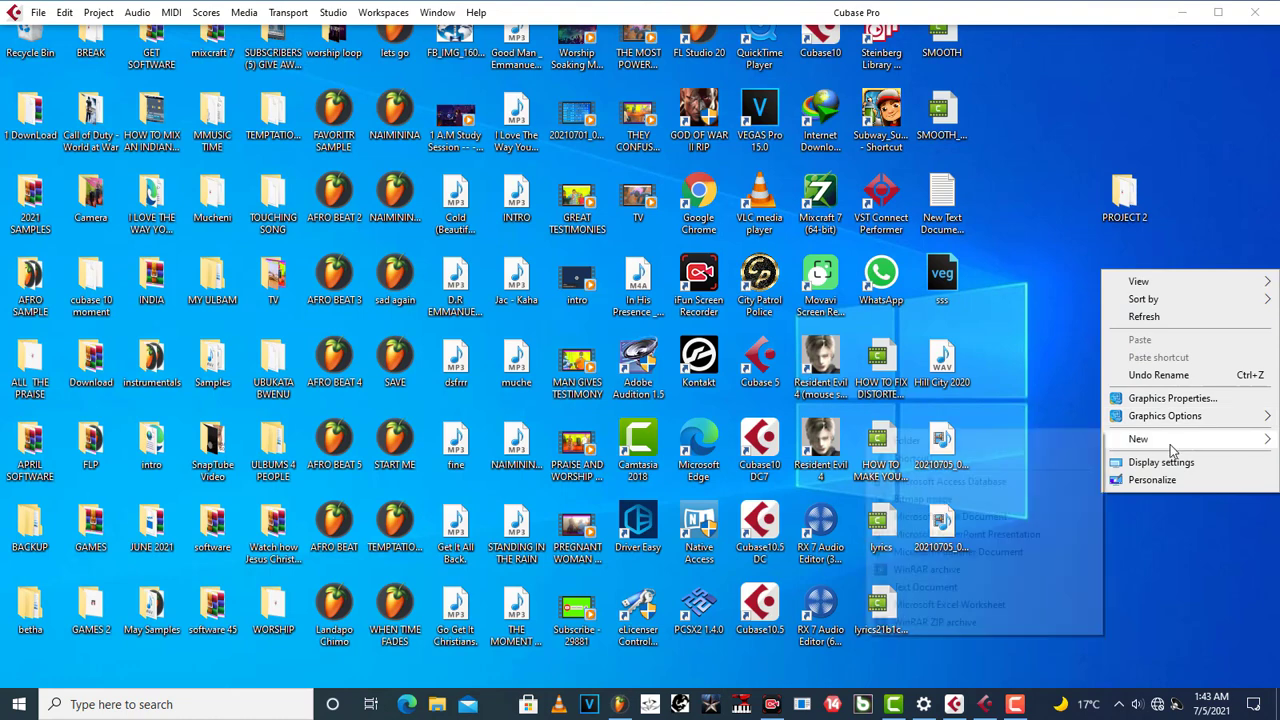
{"action": "left_click", "coordinate": [936, 446]}
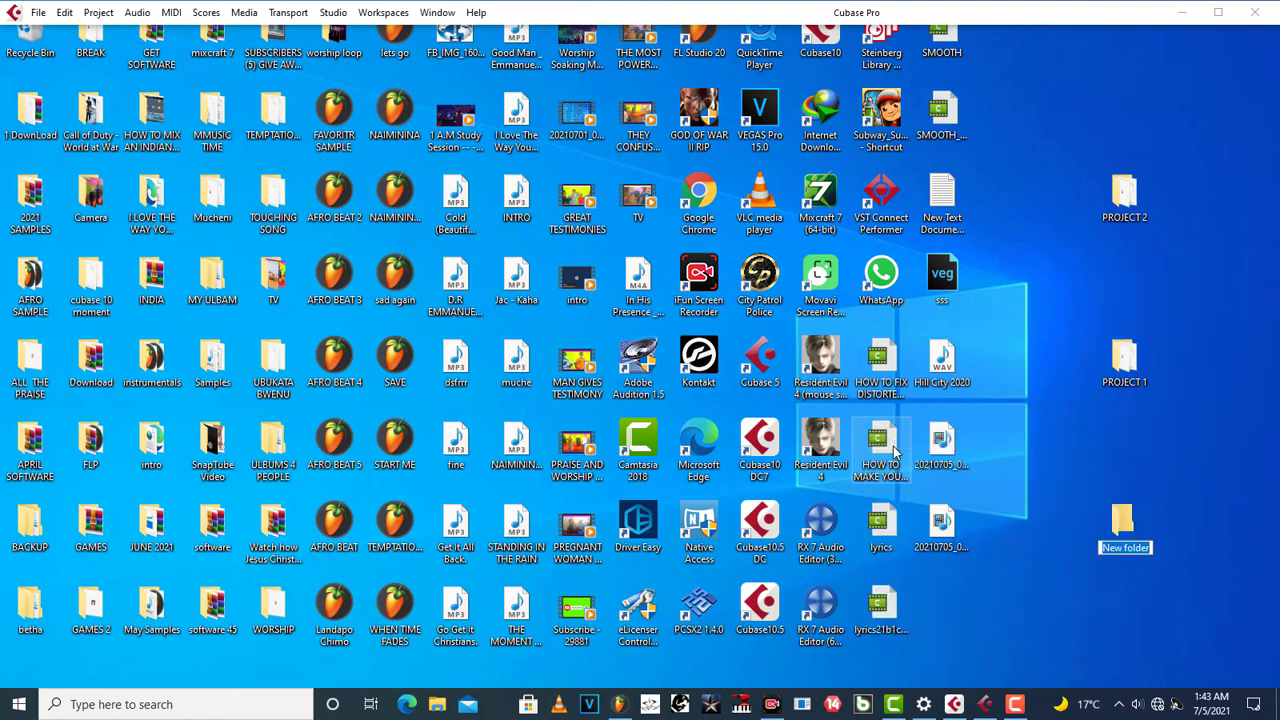
{"action": "type", "text": "PROJECT3"}
{"action": "left_click", "coordinate": [1209, 422]}
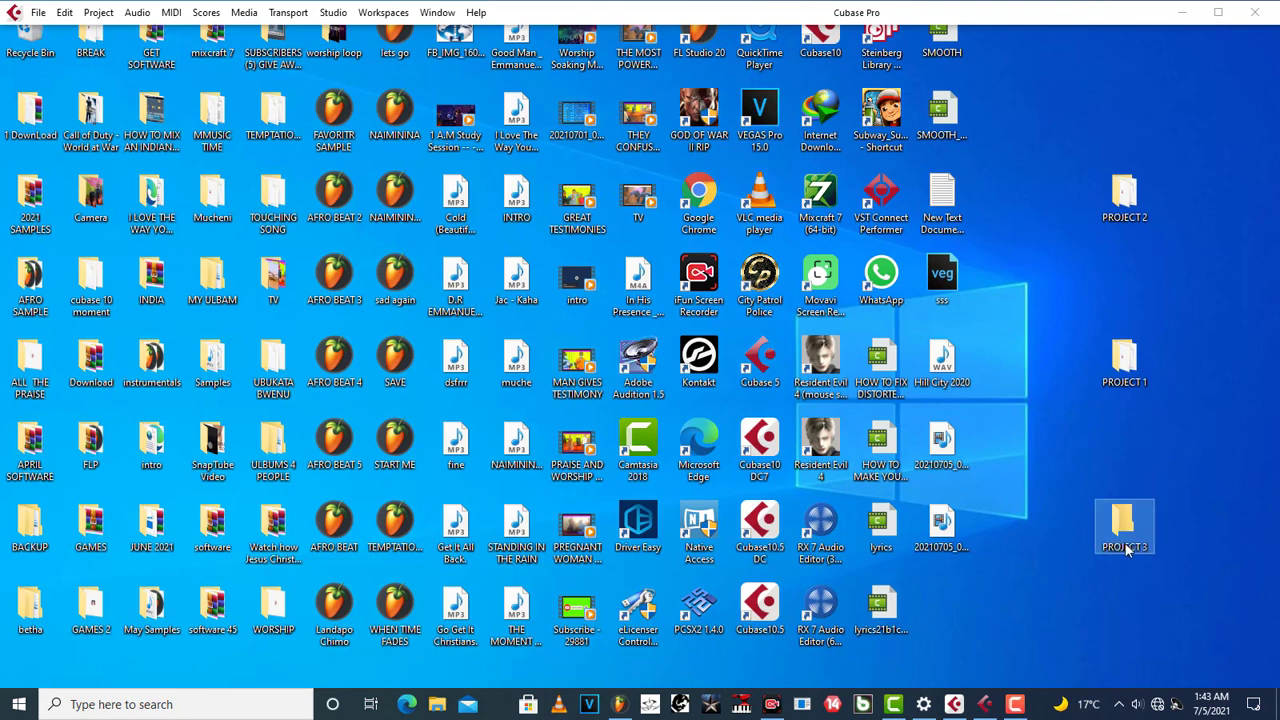
{"action": "left_click", "coordinate": [1127, 549]}
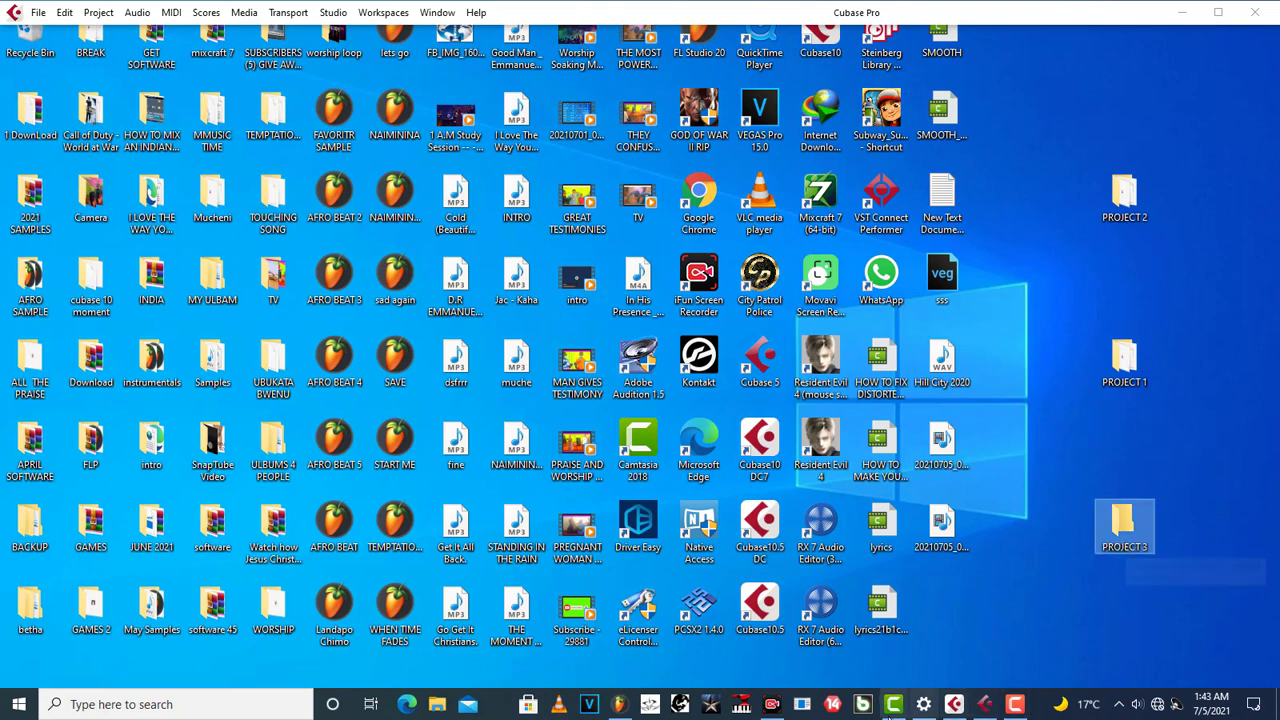
- In FL Studio, export the song as a zipped loop package named MUCHENI CHENU into the desktop's PROJECT 3 folder
{"action": "left_click", "coordinate": [621, 705]}
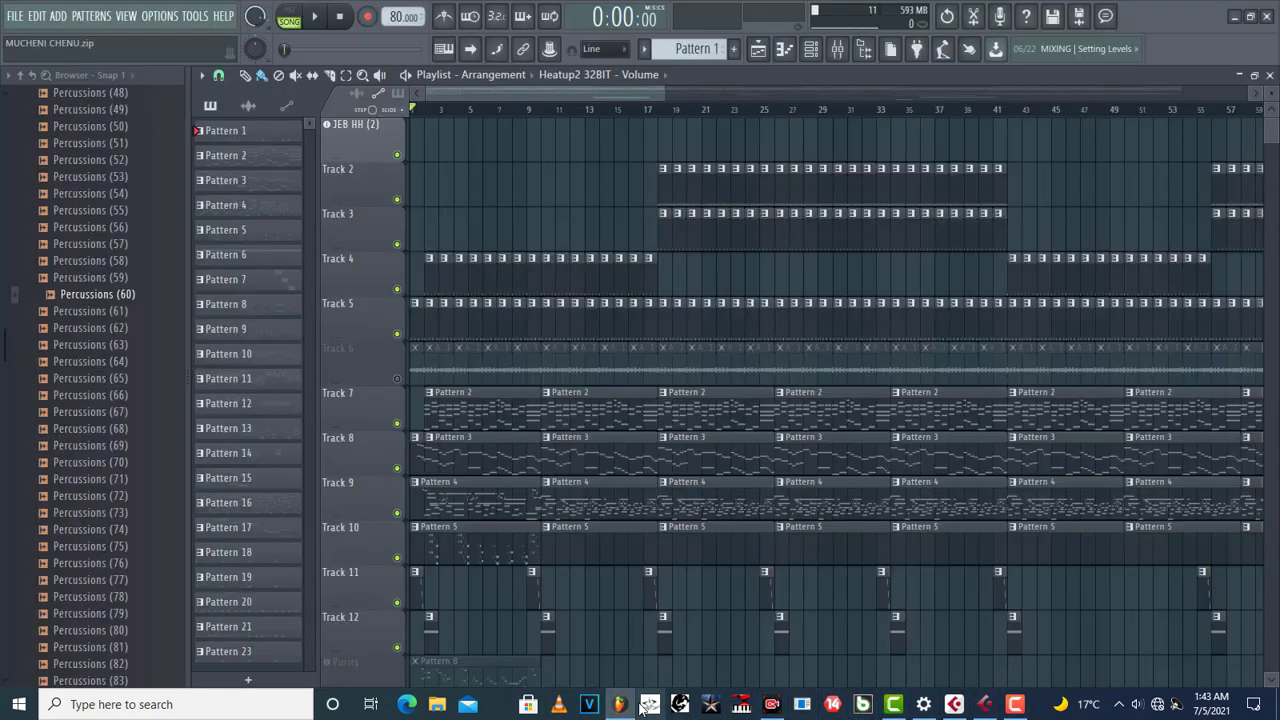
{"action": "left_click", "coordinate": [14, 17]}
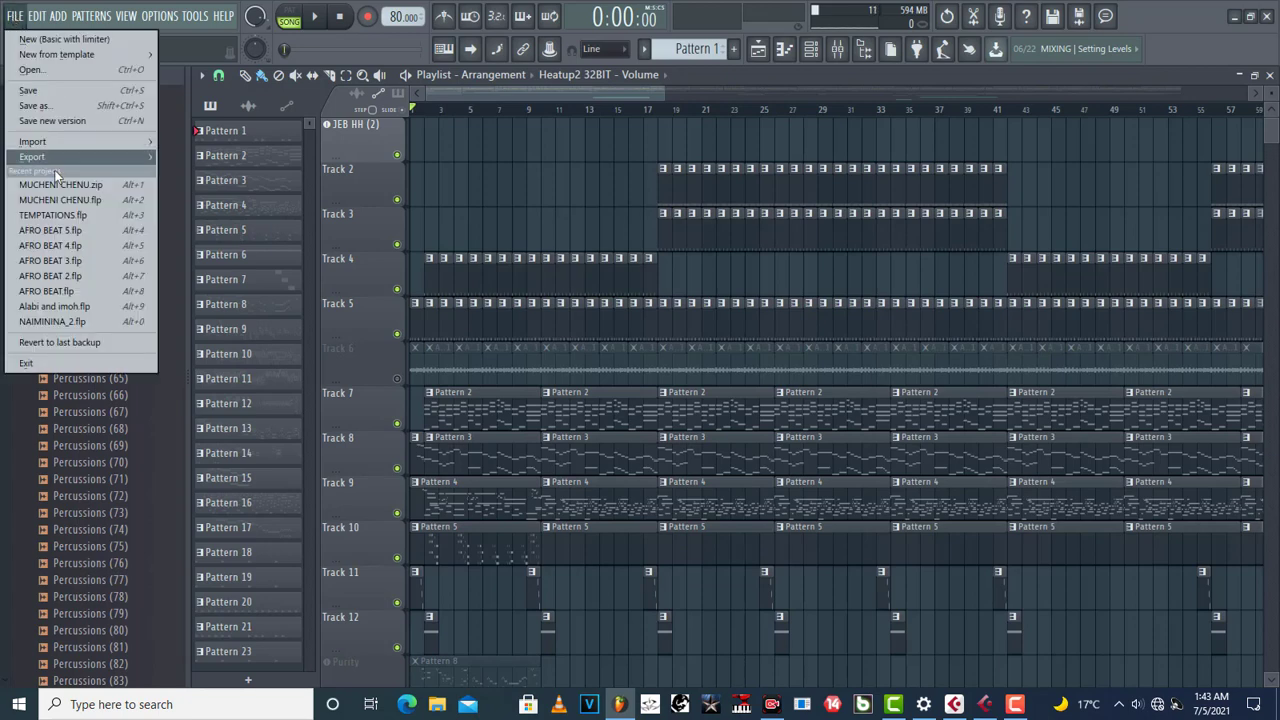
{"action": "mouse_move", "coordinate": [55, 157]}
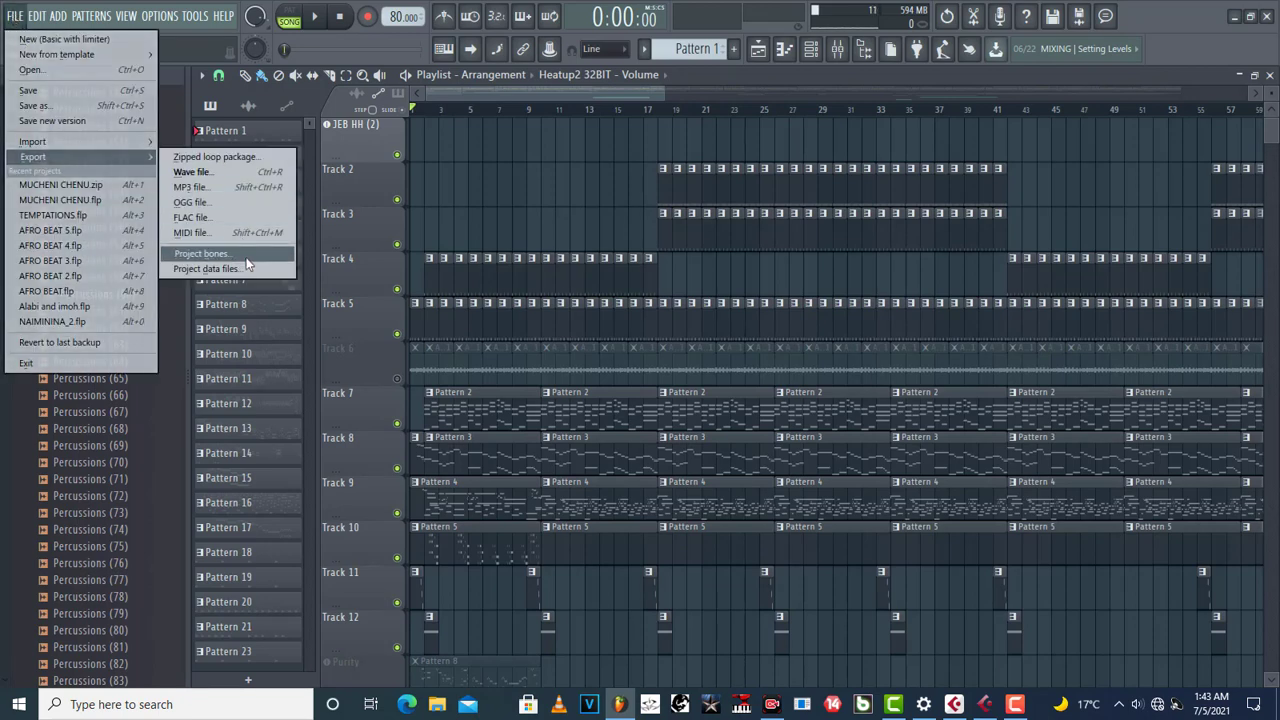
{"action": "left_click", "coordinate": [232, 159]}
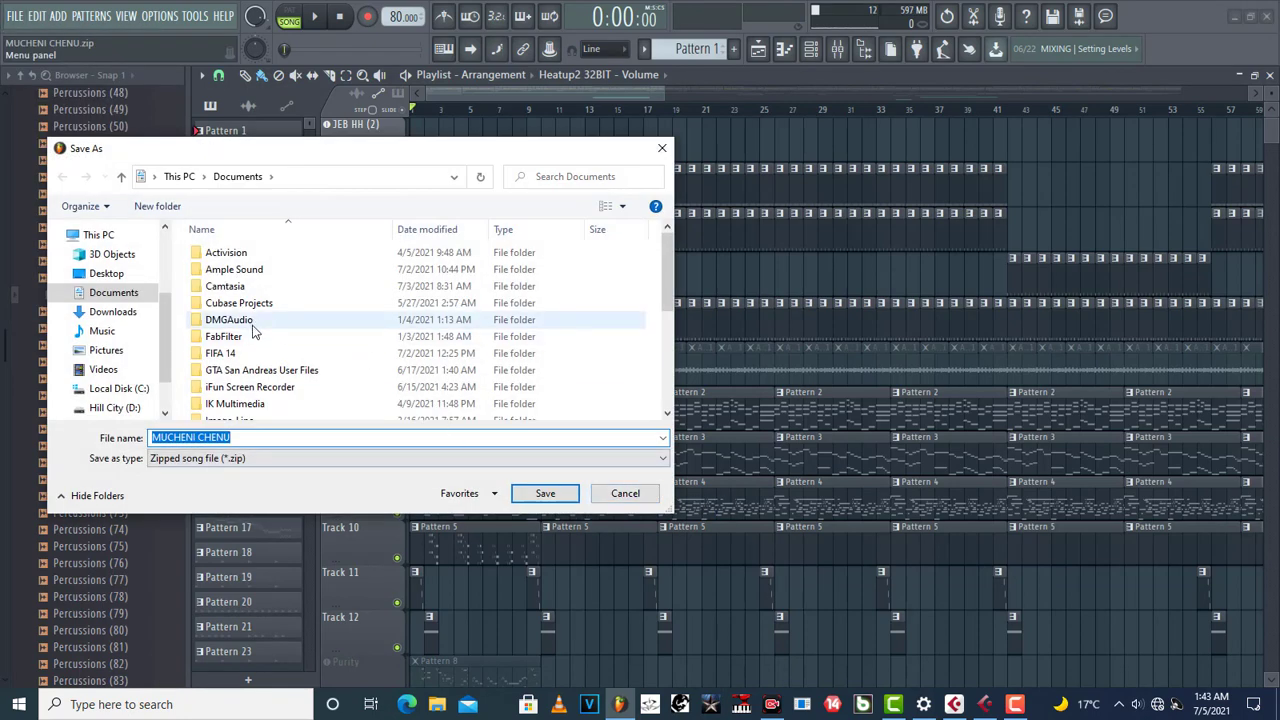
{"action": "left_click", "coordinate": [106, 273]}
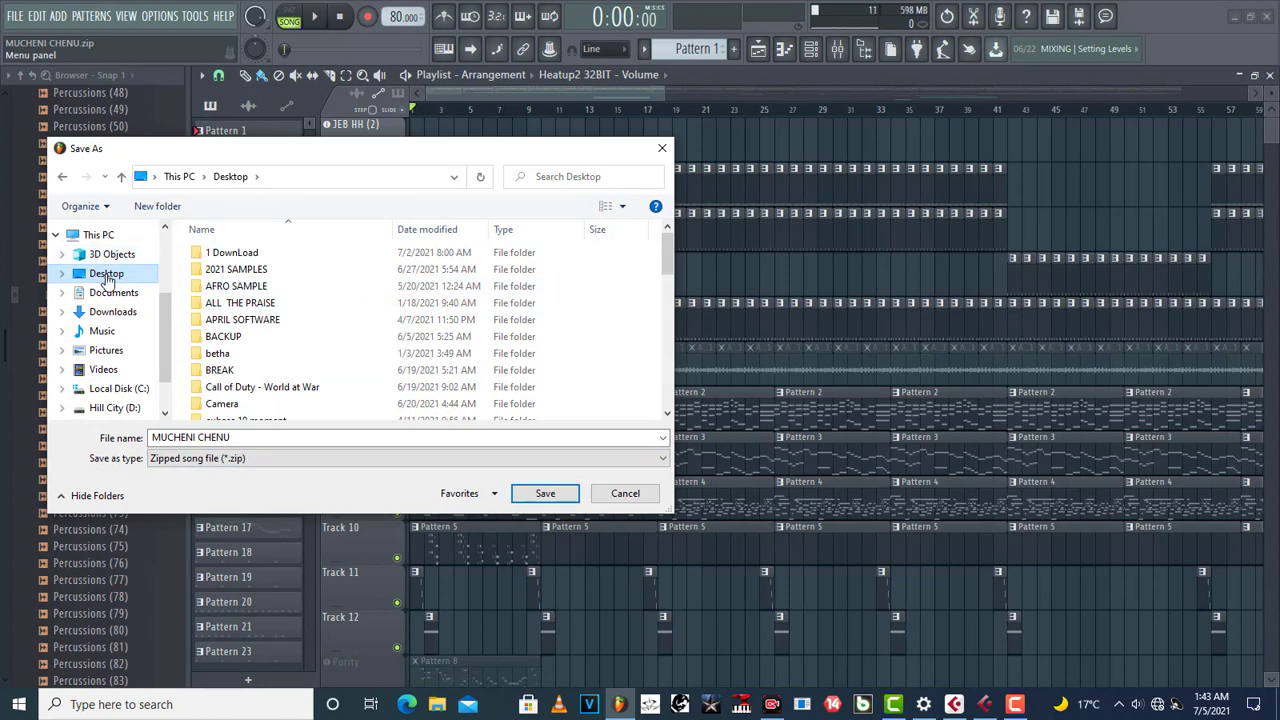
{"action": "left_click", "coordinate": [259, 288]}
{"action": "key", "text": "p"}
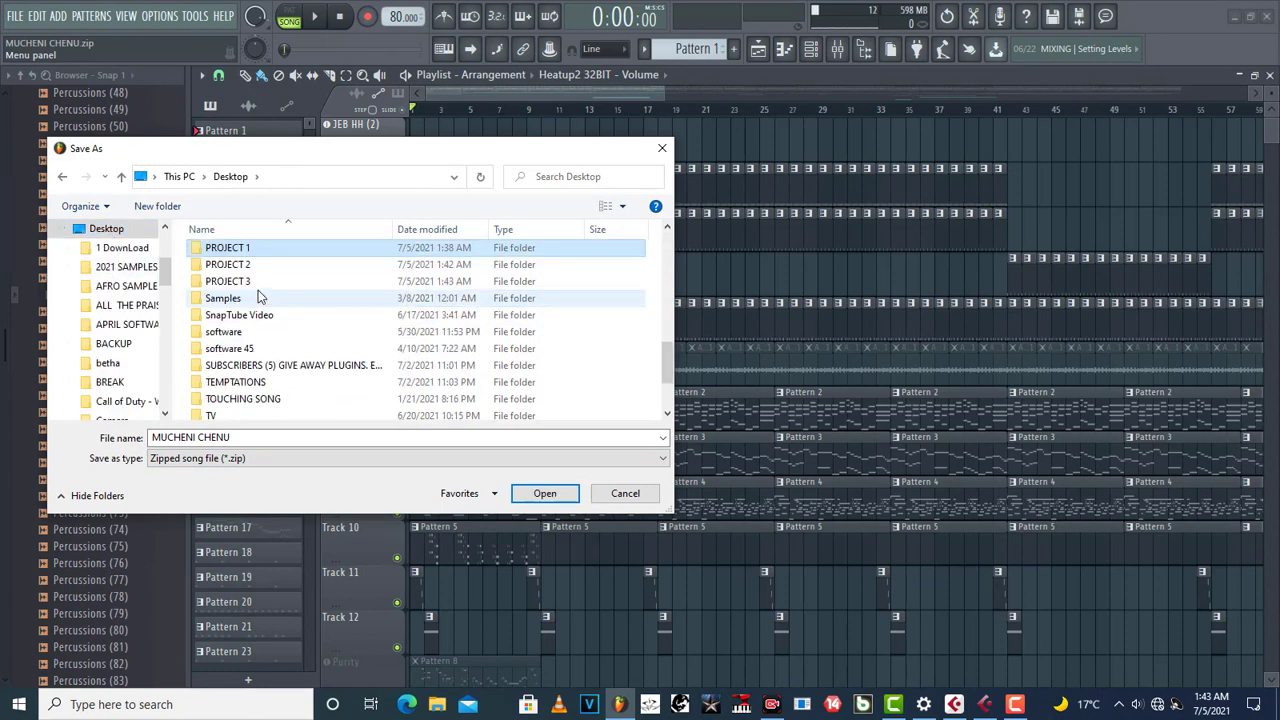
{"action": "key", "text": "Down"}
{"action": "key", "text": "Down"}
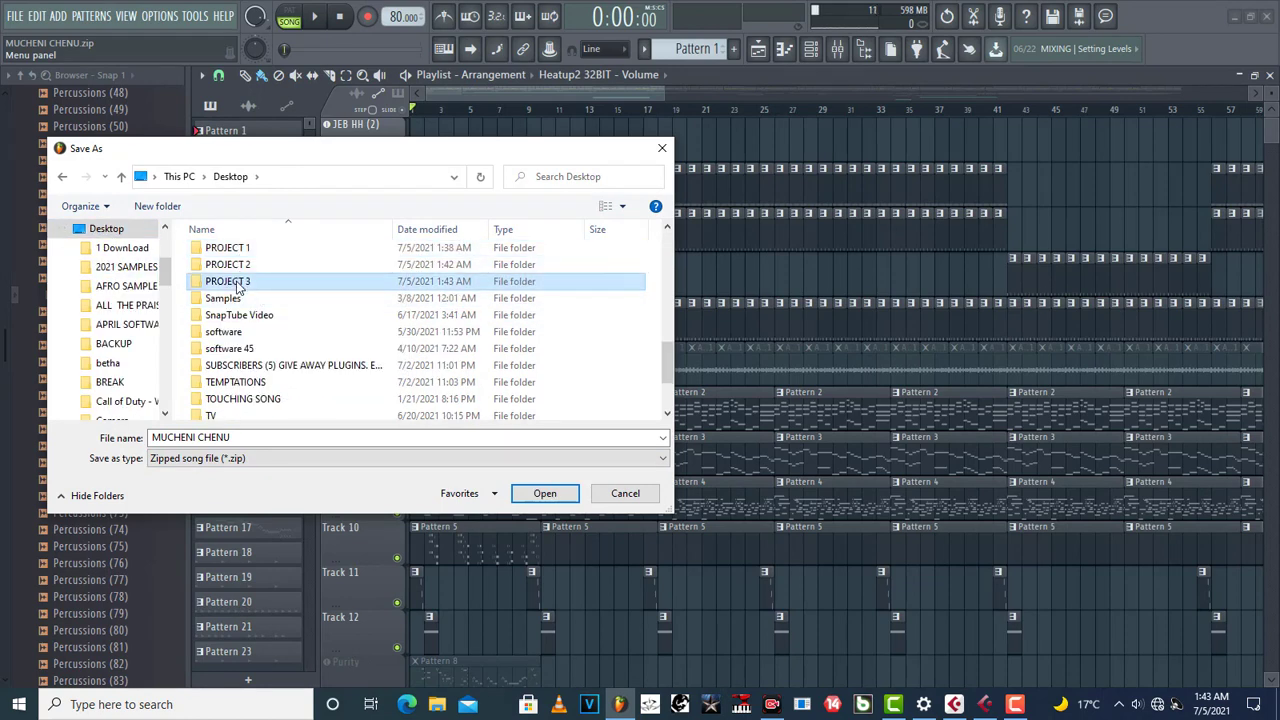
{"action": "left_click", "coordinate": [544, 497]}
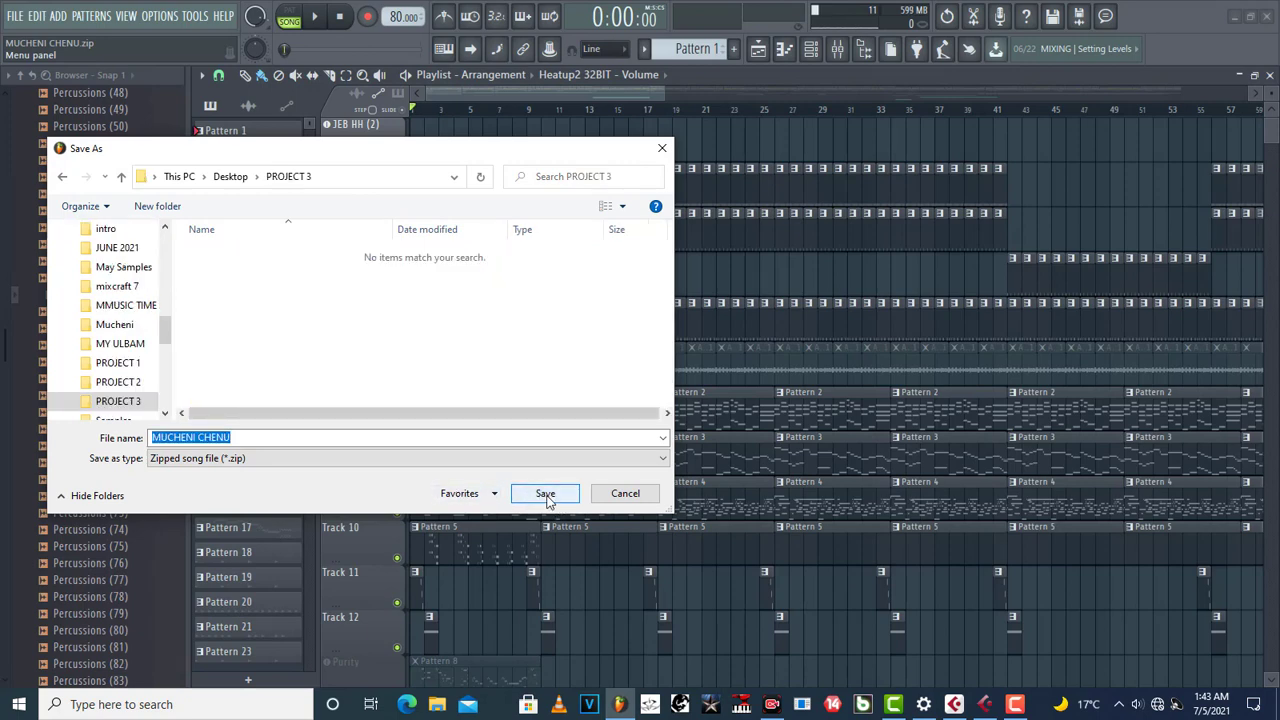
{"action": "left_click", "coordinate": [548, 495]}
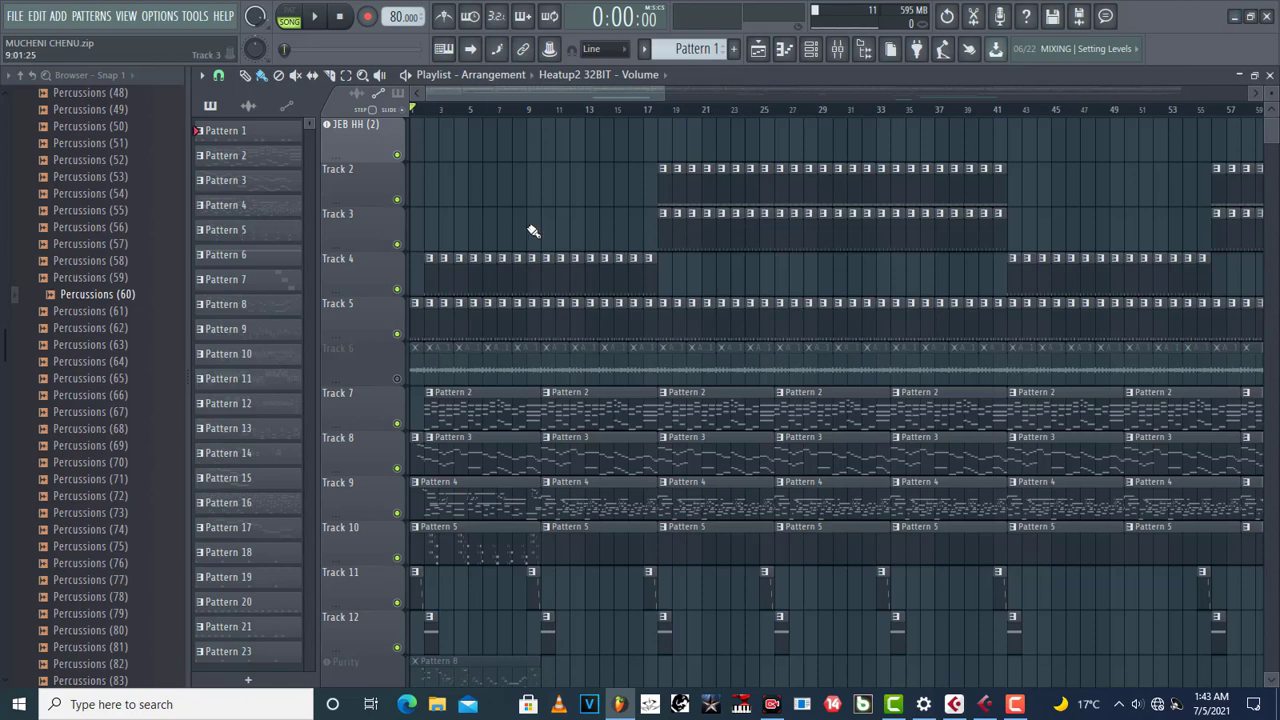
- Minimize FL Studio and open the MUCHENI CHENU archive from the desktop's PROJECT 3 folder, dismissing the WinRAR licence reminder
{"action": "scroll", "coordinate": [533, 231], "scroll_direction": "down", "scroll_amount": 2}
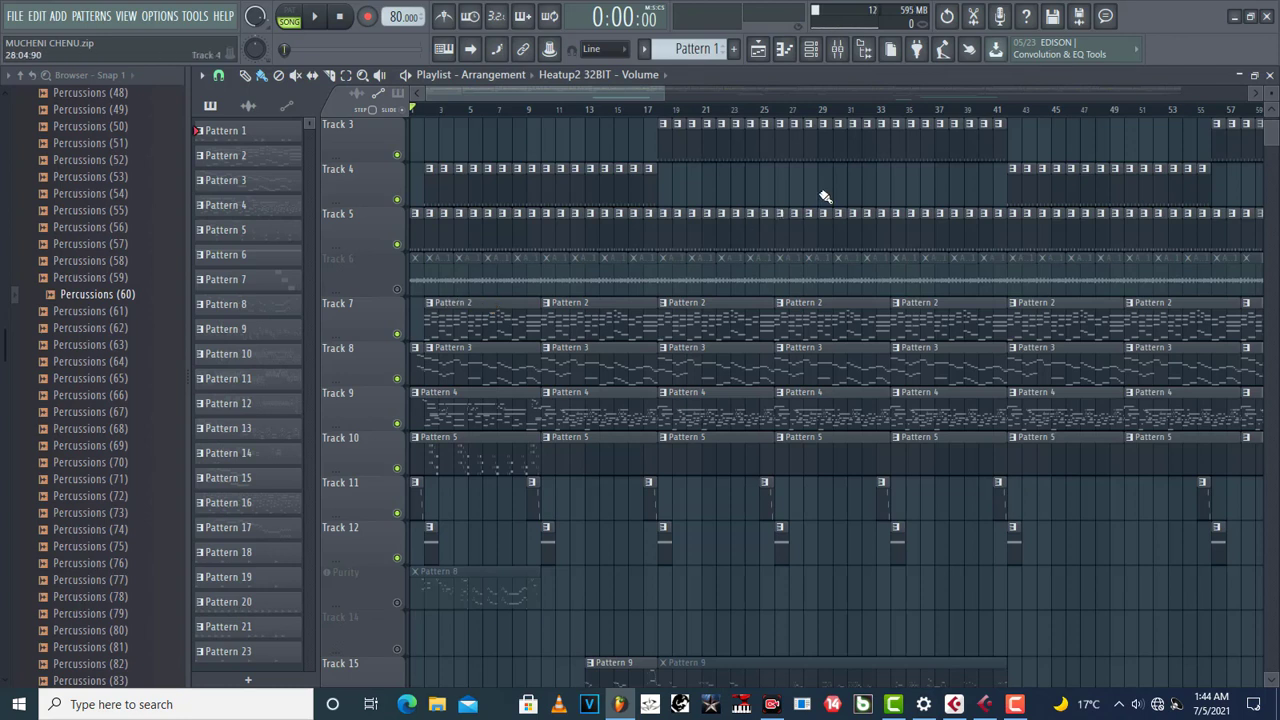
{"action": "left_click", "coordinate": [1233, 17]}
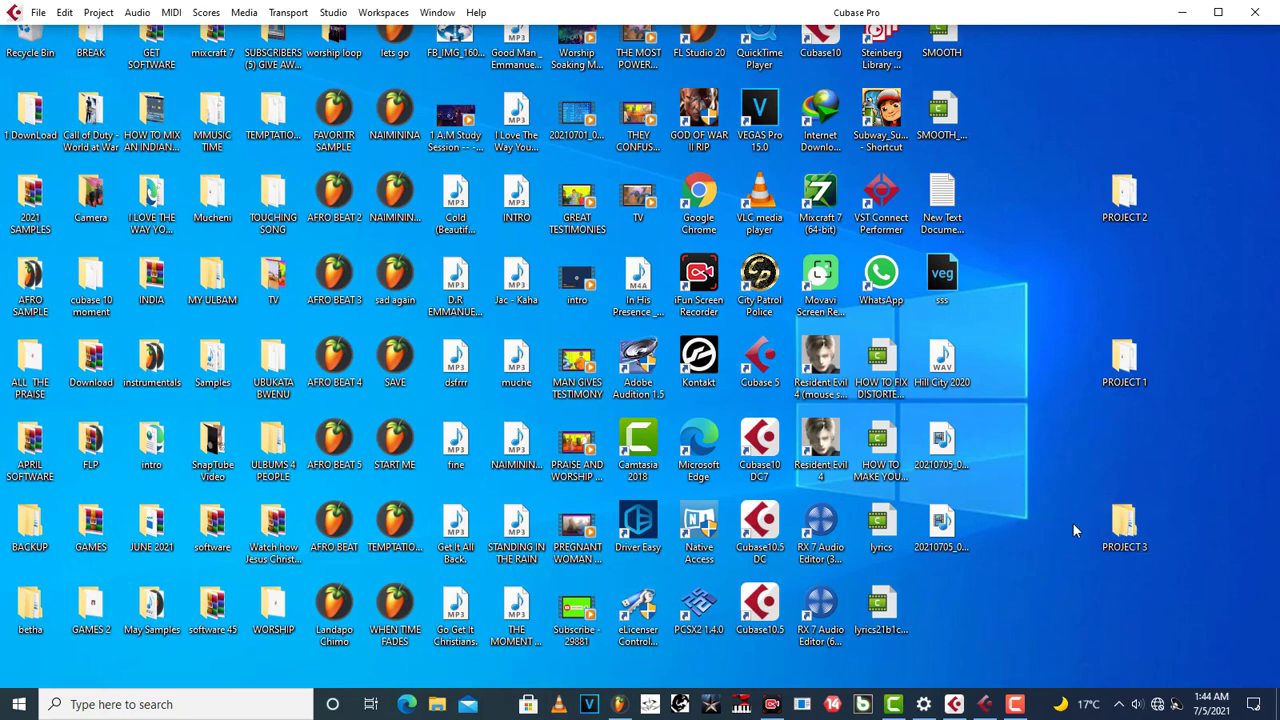
{"action": "double_click", "coordinate": [1130, 527]}
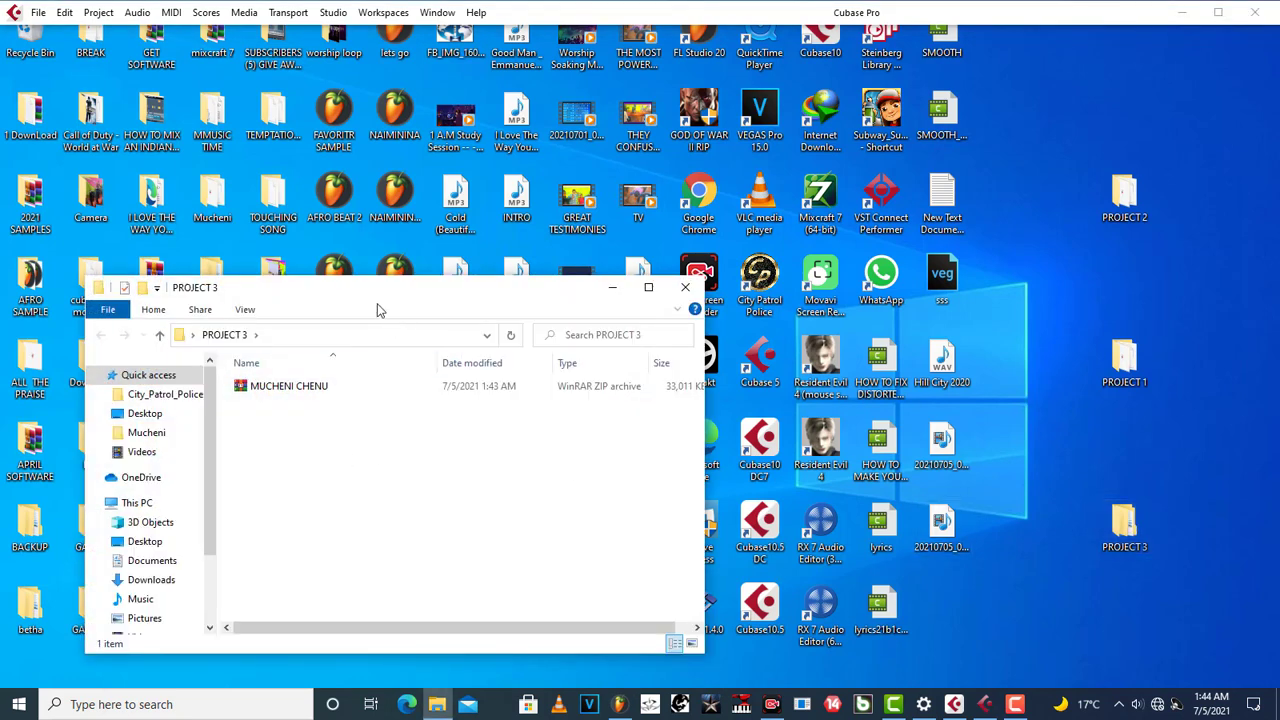
{"action": "left_click_drag", "start_coordinate": [401, 296], "coordinate": [589, 163]}
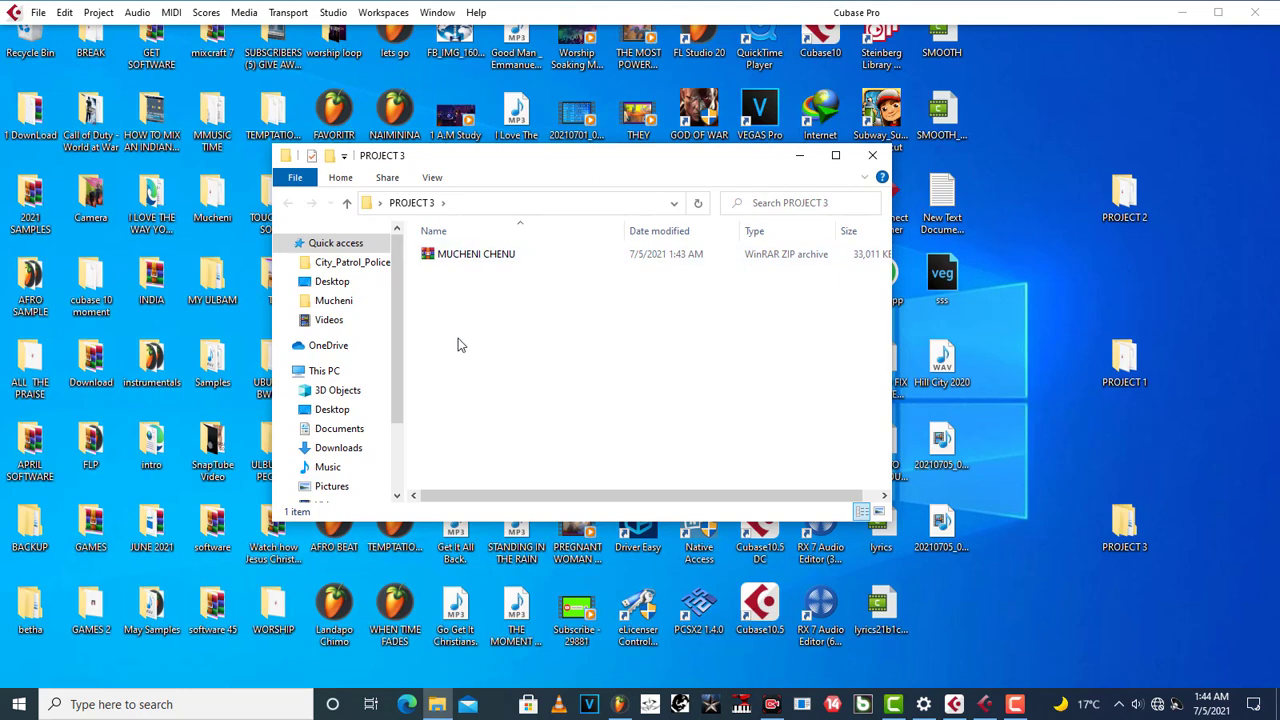
{"action": "left_click", "coordinate": [483, 256]}
{"action": "double_click", "coordinate": [483, 256]}
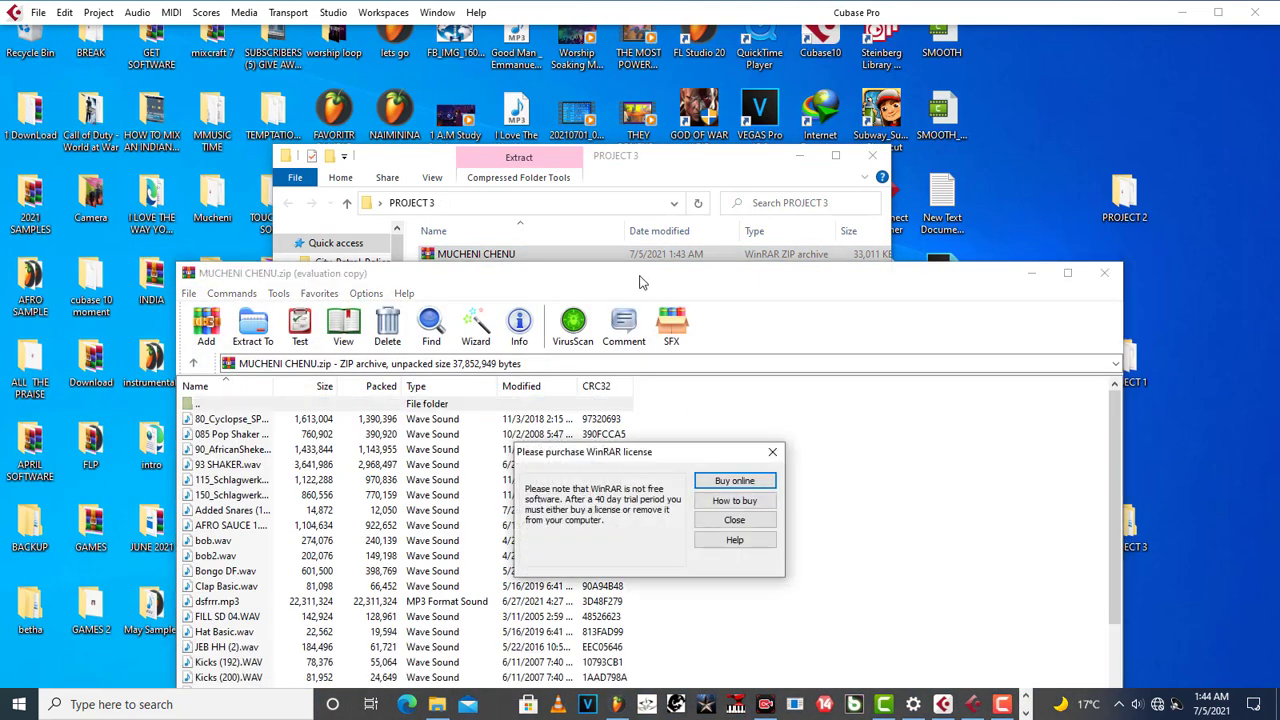
{"action": "left_click", "coordinate": [740, 520]}
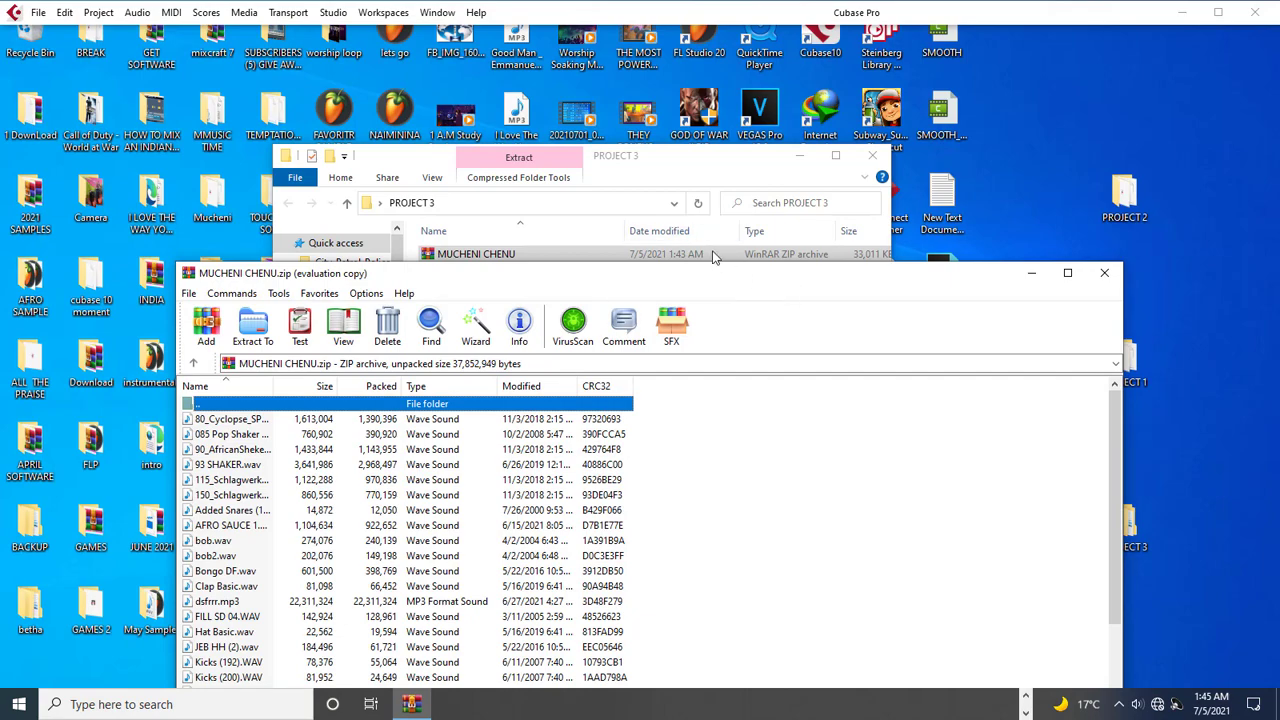
- Examine the audio samples and FL Studio project file inside the MUCHENI CHENU archive, and close the archive and the PROJECT 3 folder
{"action": "left_click_drag", "start_coordinate": [968, 274], "coordinate": [928, 148]}
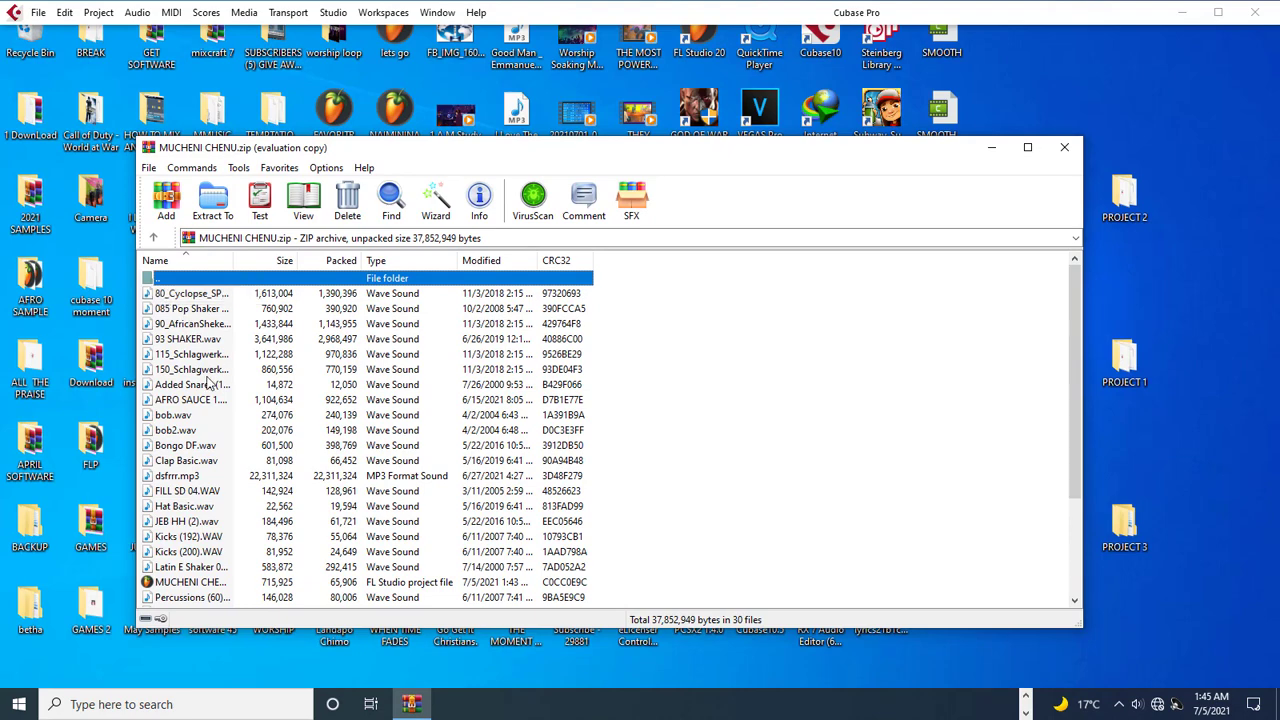
{"action": "scroll", "coordinate": [208, 383], "scroll_direction": "down", "scroll_amount": 3}
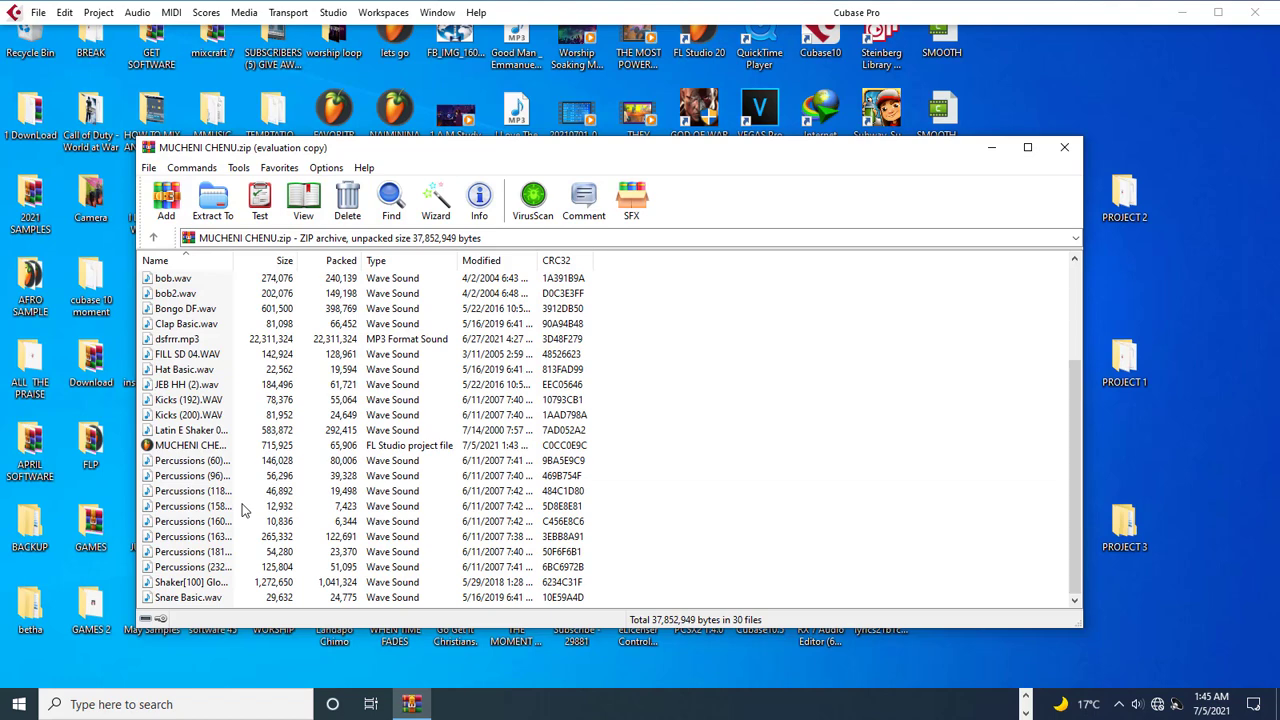
{"action": "left_click", "coordinate": [1064, 147]}
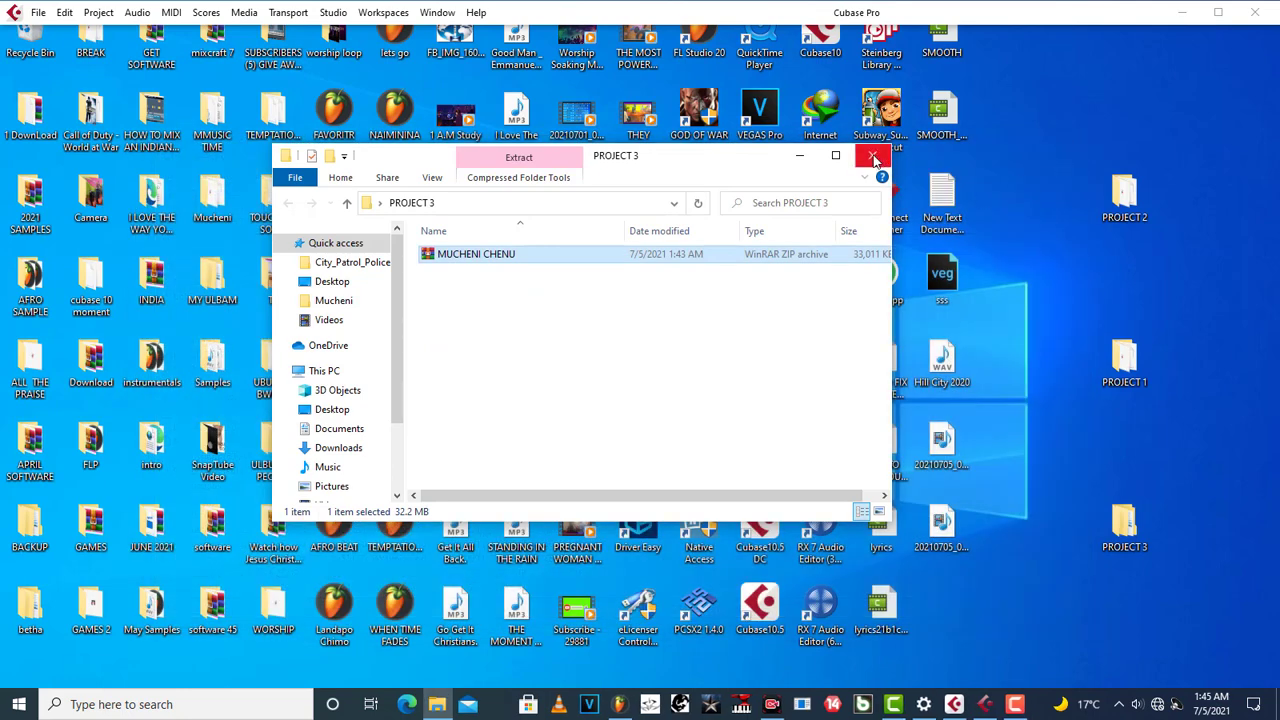
{"action": "left_click", "coordinate": [872, 155]}
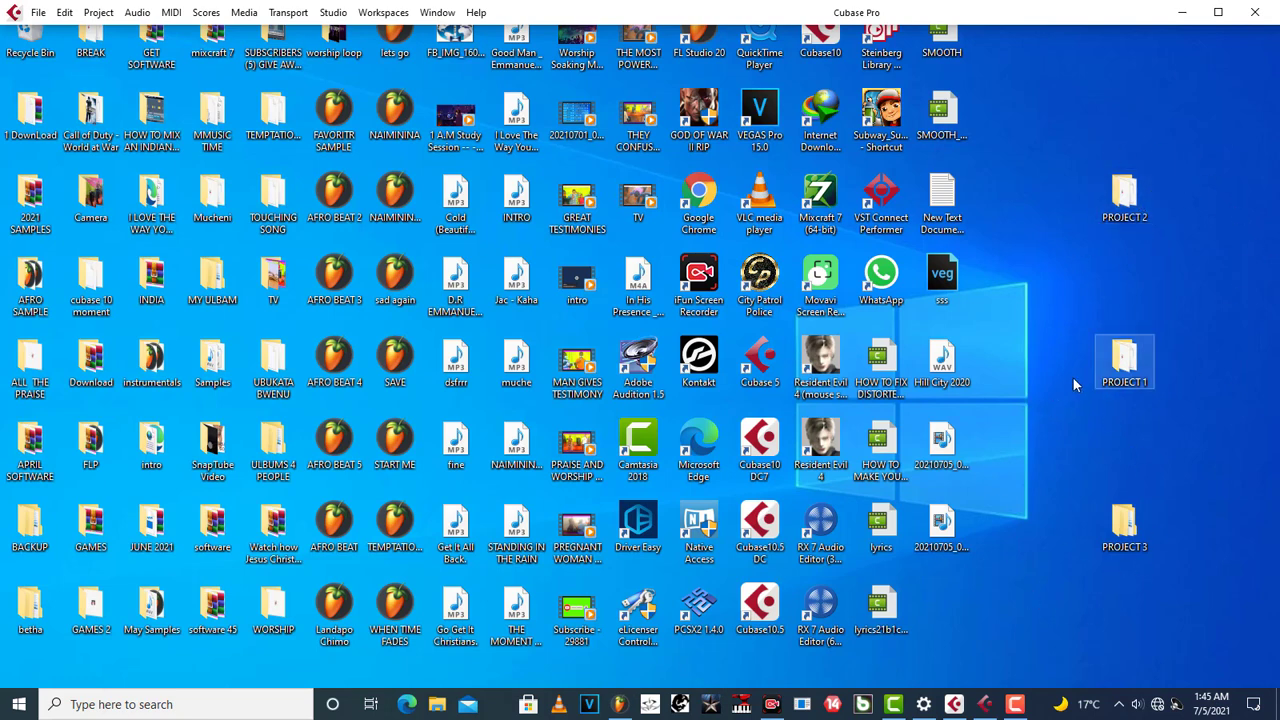
- Create a desktop folder named PROJECT4 and move the PROJECT 1, PROJECT 2 and PROJECT 3 folders into it
{"action": "right_click", "coordinate": [1030, 265]}
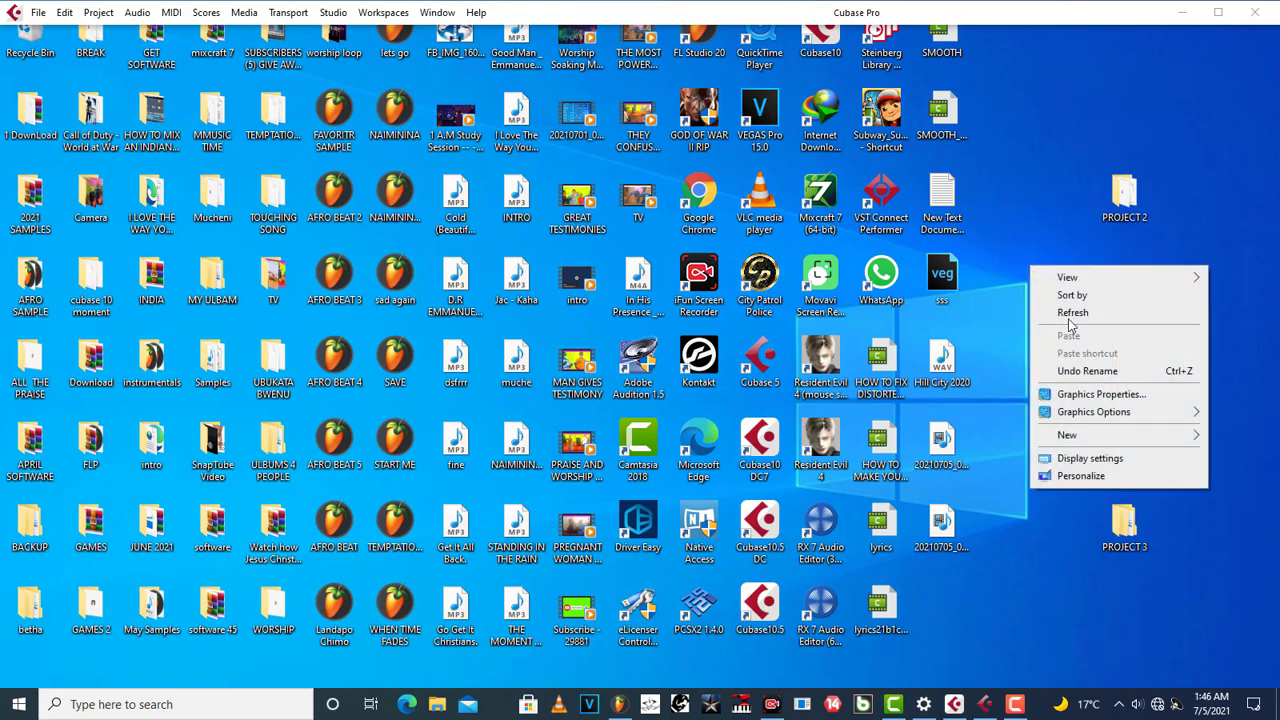
{"action": "mouse_move", "coordinate": [1090, 441]}
{"action": "left_click", "coordinate": [840, 437]}
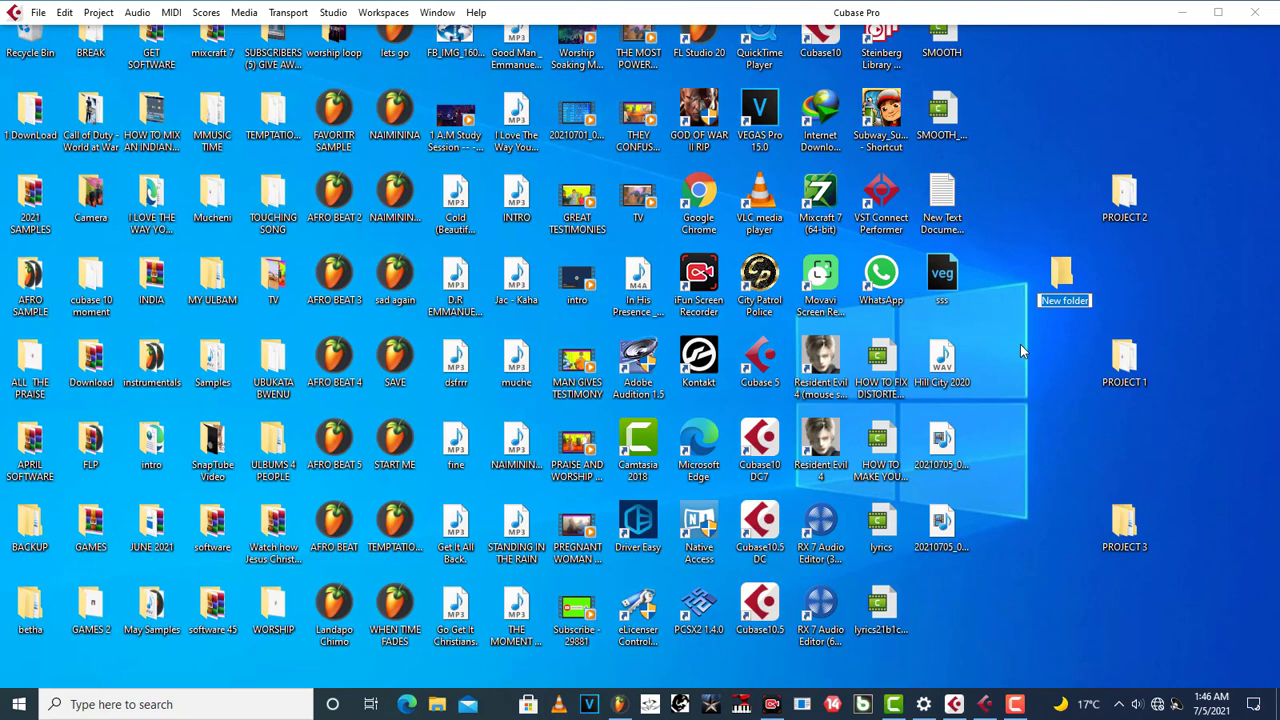
{"action": "type", "text": "PROJECT4"}
{"action": "left_click_drag", "start_coordinate": [1200, 590], "coordinate": [1062, 278]}
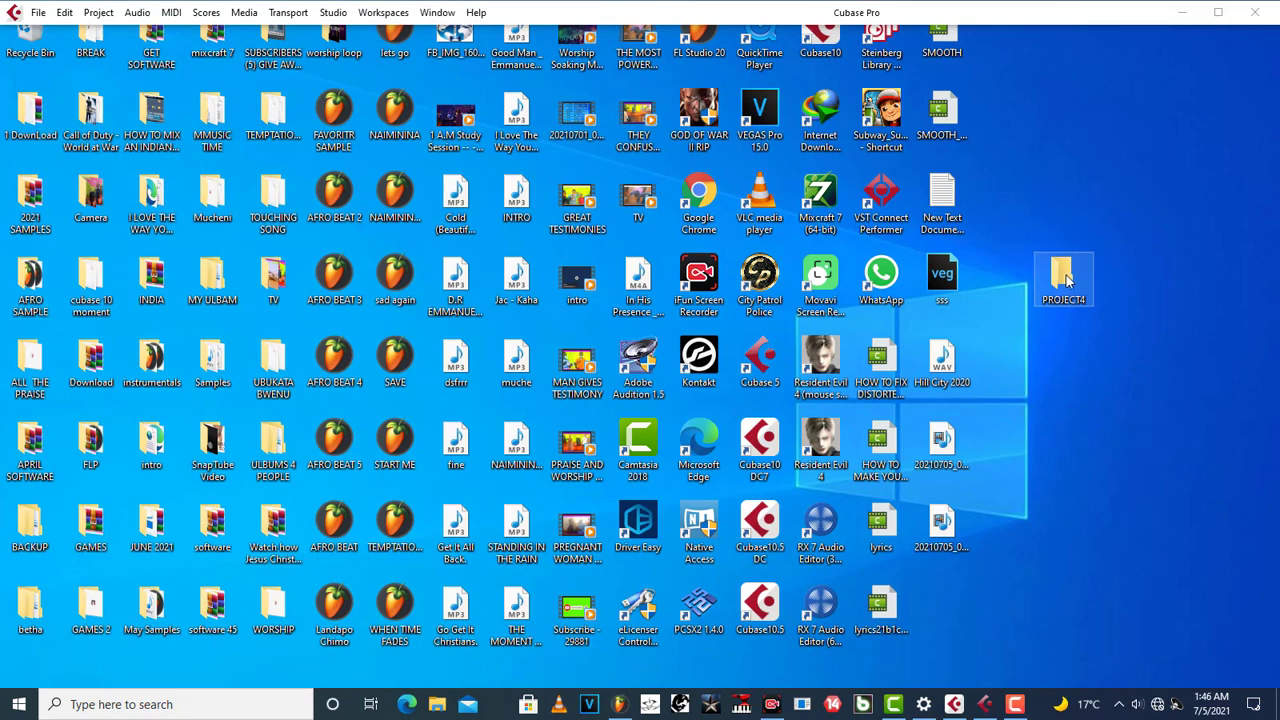
- Open the PROJECT4 folder and compress its three project folders together into the archive PROJECT4.rar
{"action": "double_click", "coordinate": [1066, 280]}
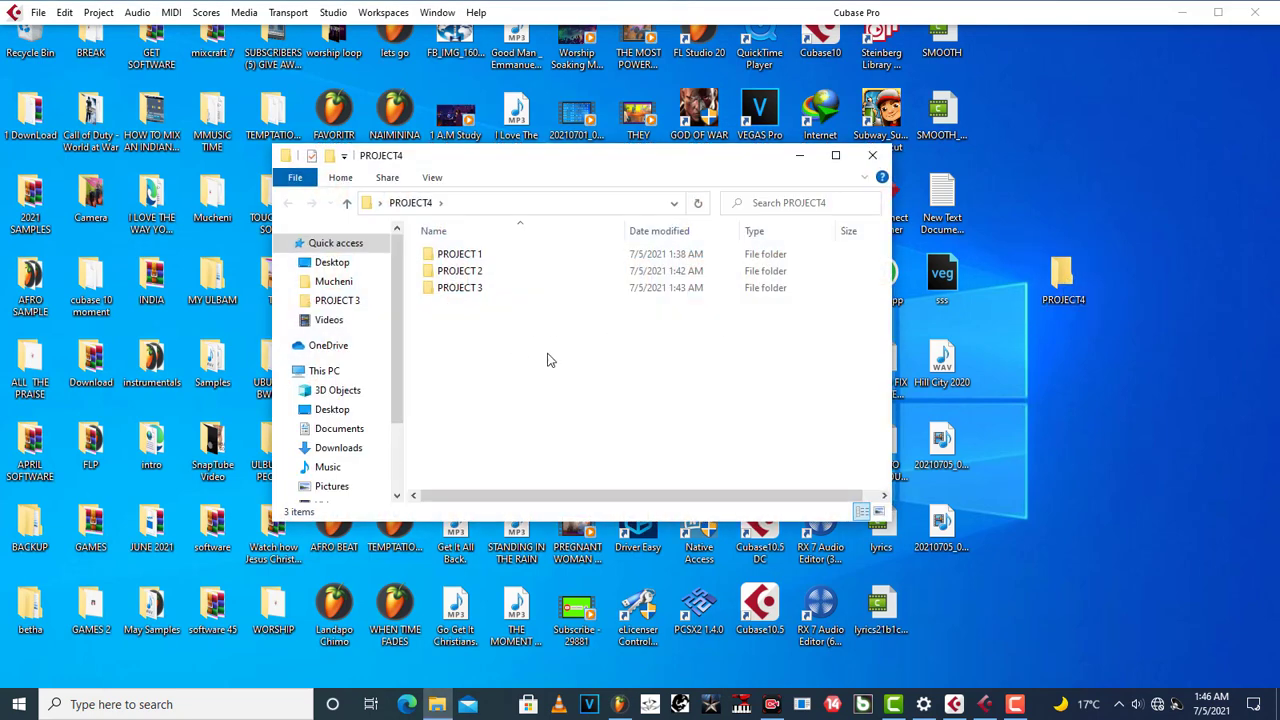
{"action": "left_click_drag", "start_coordinate": [622, 375], "coordinate": [455, 262]}
{"action": "right_click", "coordinate": [460, 254]}
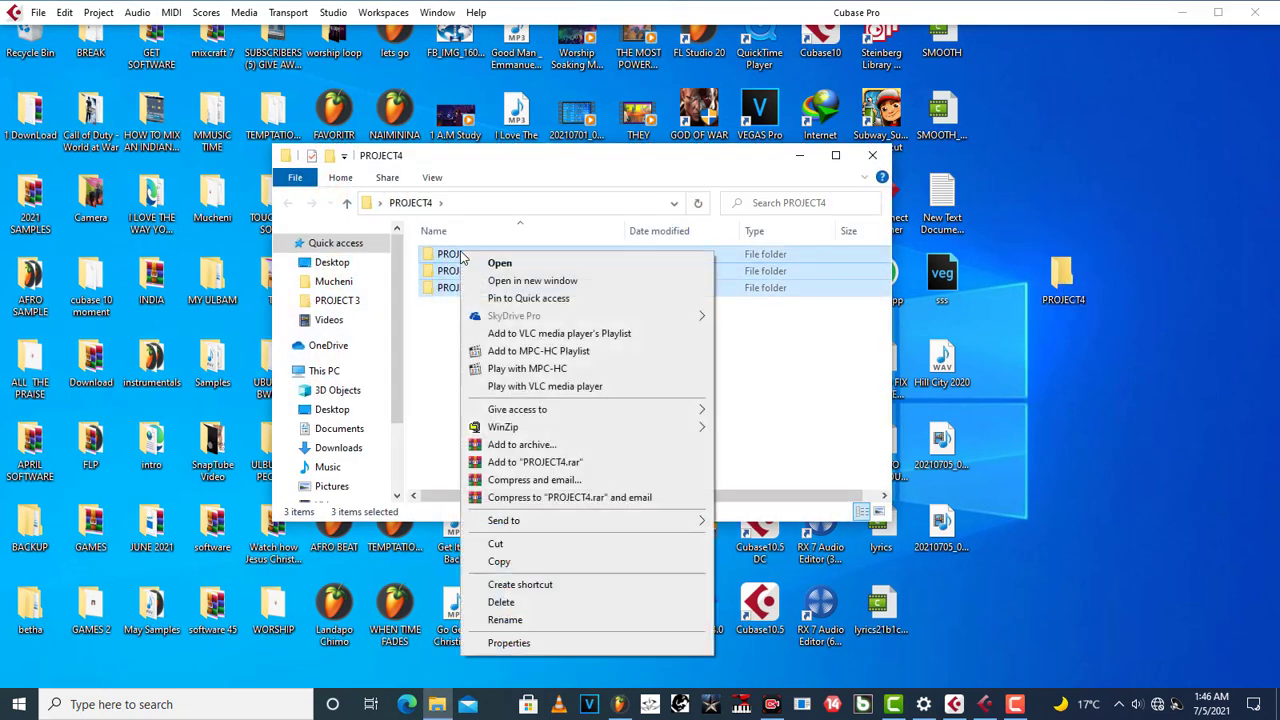
{"action": "left_click", "coordinate": [521, 462]}
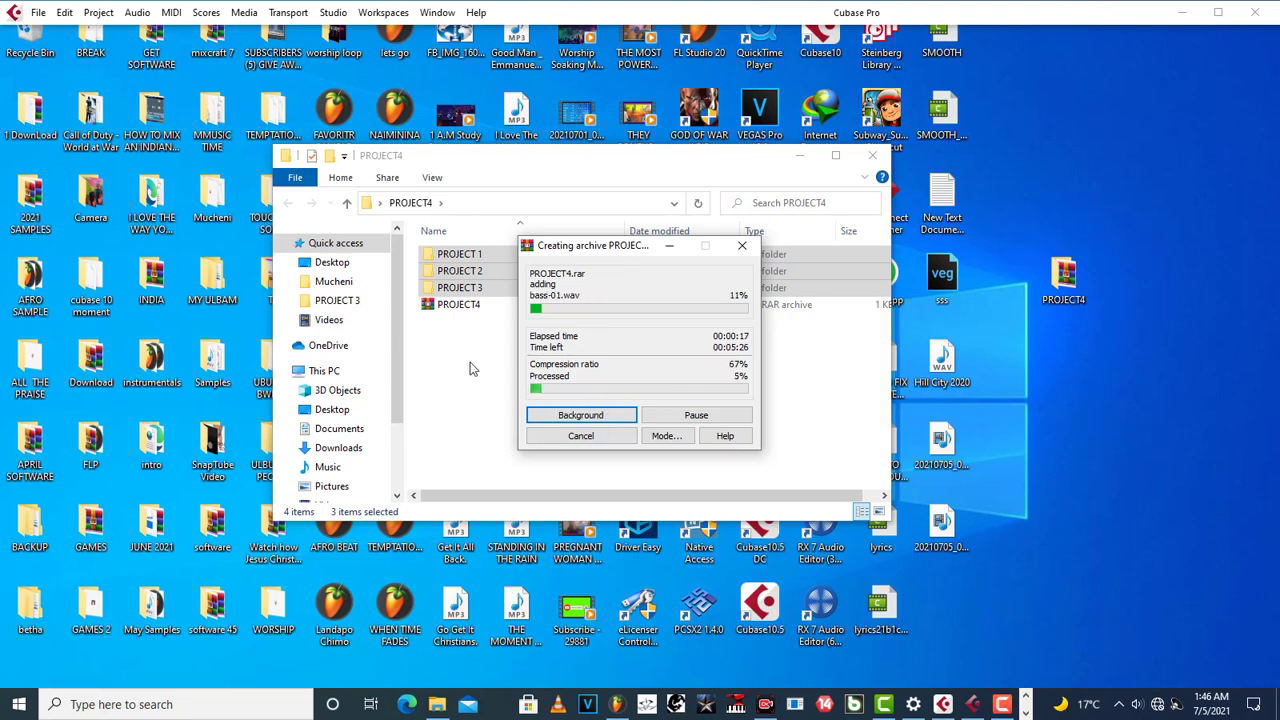
- Select the new PROJECT4 archive and arrange the folder window and the archiving progress window side by side
{"action": "left_click", "coordinate": [440, 305]}
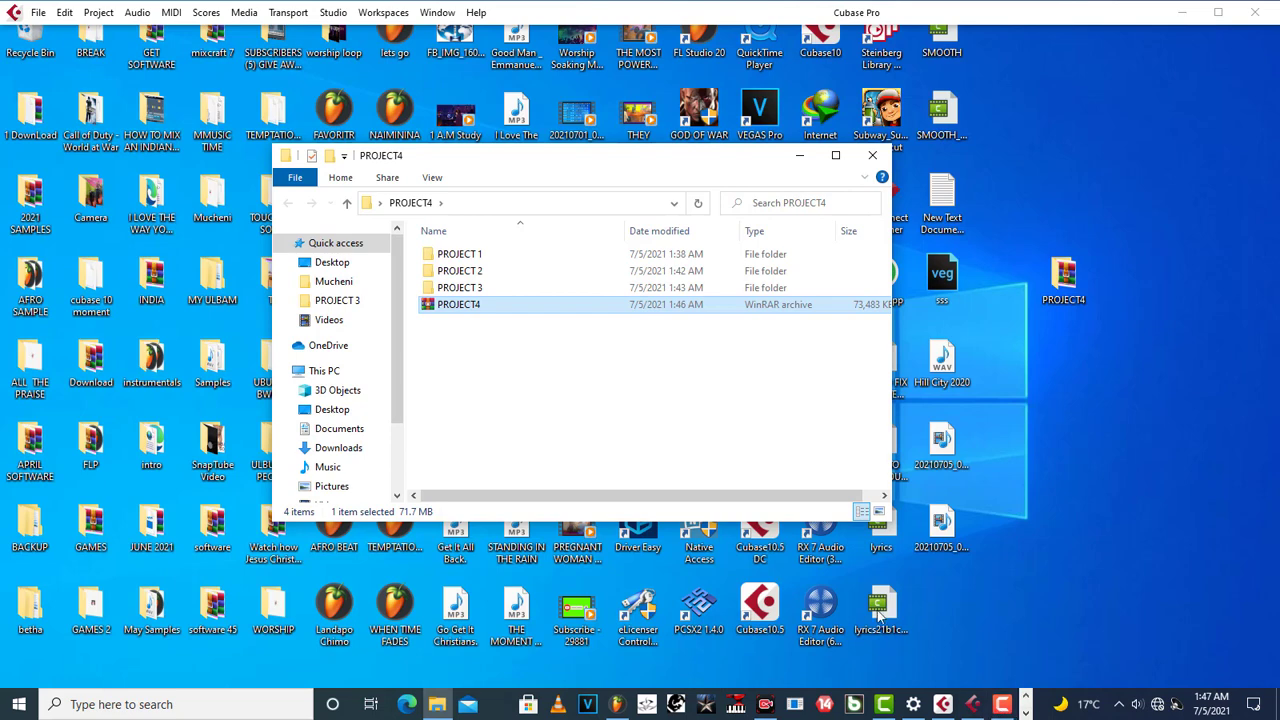
{"action": "left_click_drag", "start_coordinate": [668, 164], "coordinate": [284, 221]}
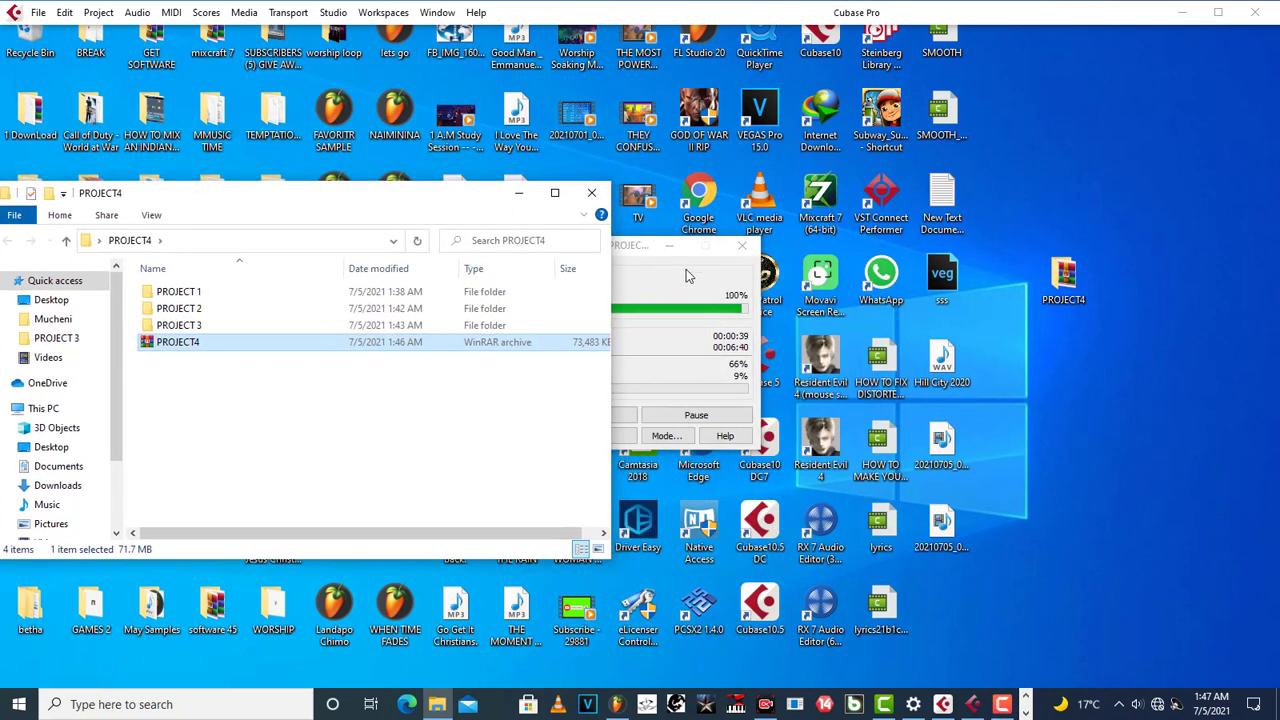
{"action": "left_click_drag", "start_coordinate": [635, 255], "coordinate": [738, 251]}
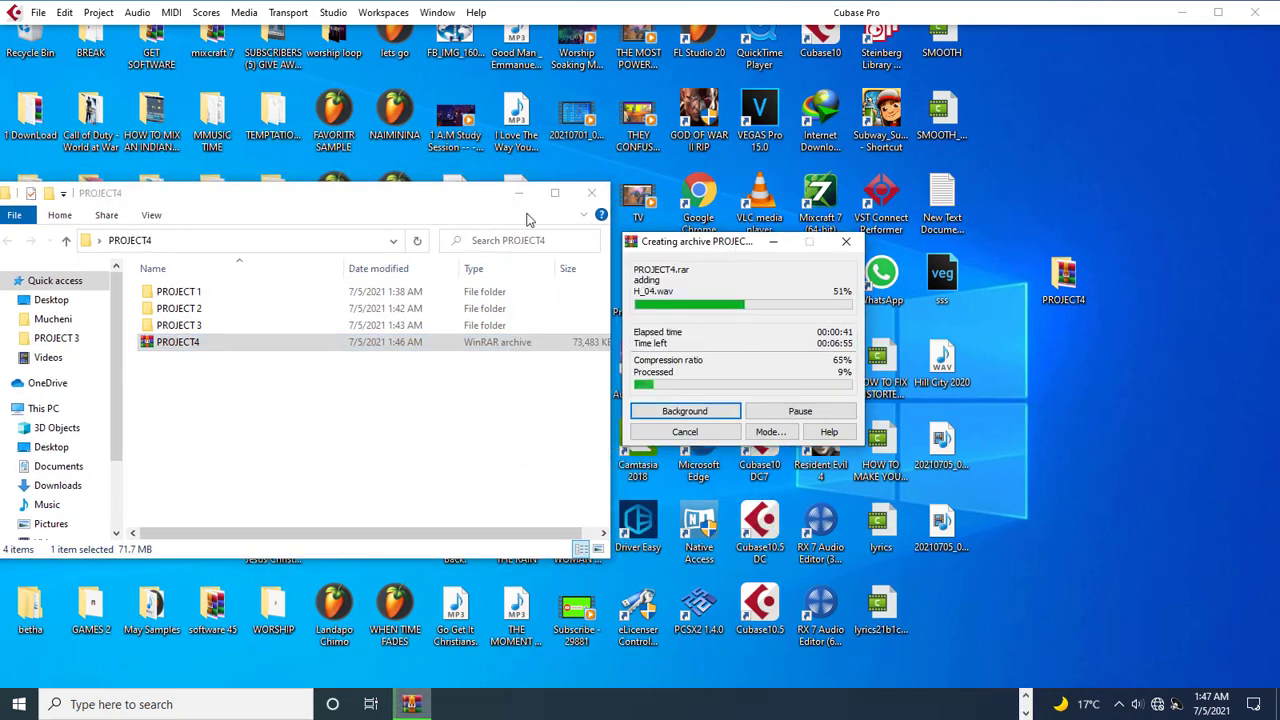
{"action": "mouse_move", "coordinate": [420, 207]}
{"action": "left_mouse_down"}
{"action": "mouse_move", "coordinate": [449, 206]}
{"action": "mouse_move", "coordinate": [406, 207]}
{"action": "left_mouse_up"}
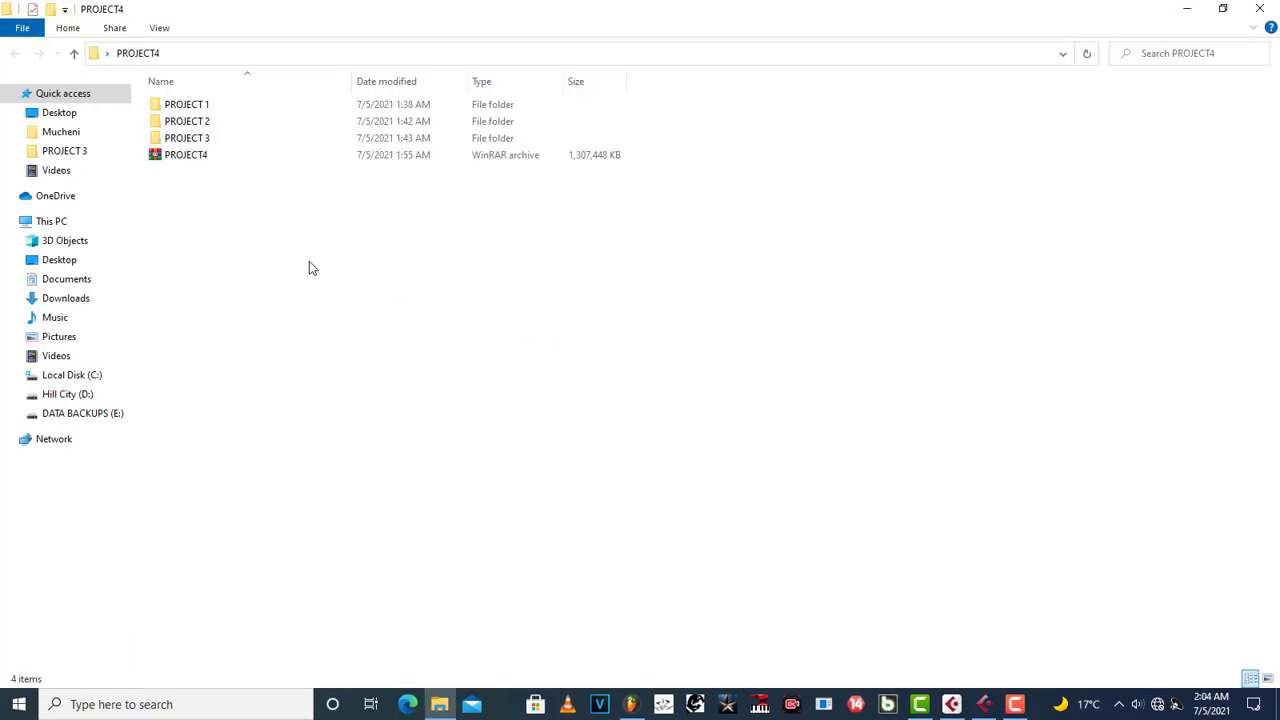
- Refresh the PROJECT4 folder and compare the finished PROJECT4 archive with the PROJECT 1, PROJECT 2 and PROJECT 3 folders
{"action": "right_click", "coordinate": [222, 204]}
{"action": "left_click", "coordinate": [256, 261]}
{"action": "left_click", "coordinate": [200, 156]}
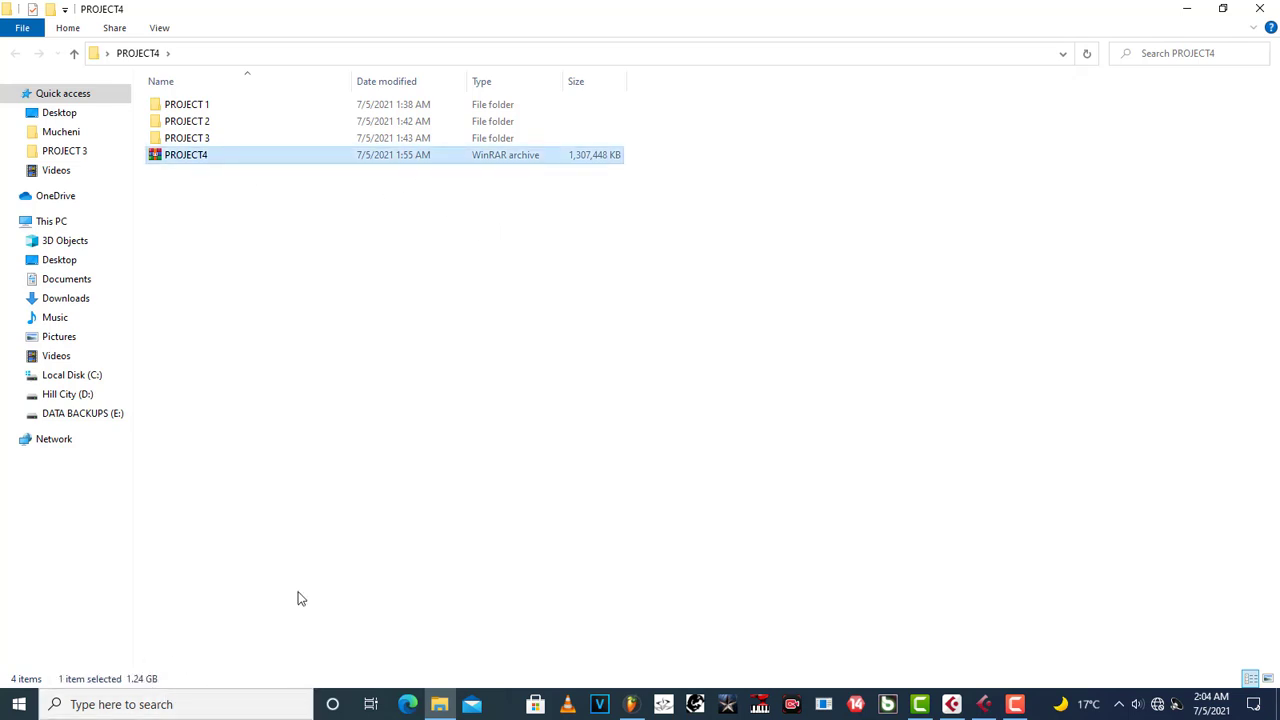
{"action": "left_click", "coordinate": [195, 138]}
{"action": "left_click", "coordinate": [188, 106]}
{"action": "left_click", "coordinate": [195, 121]}
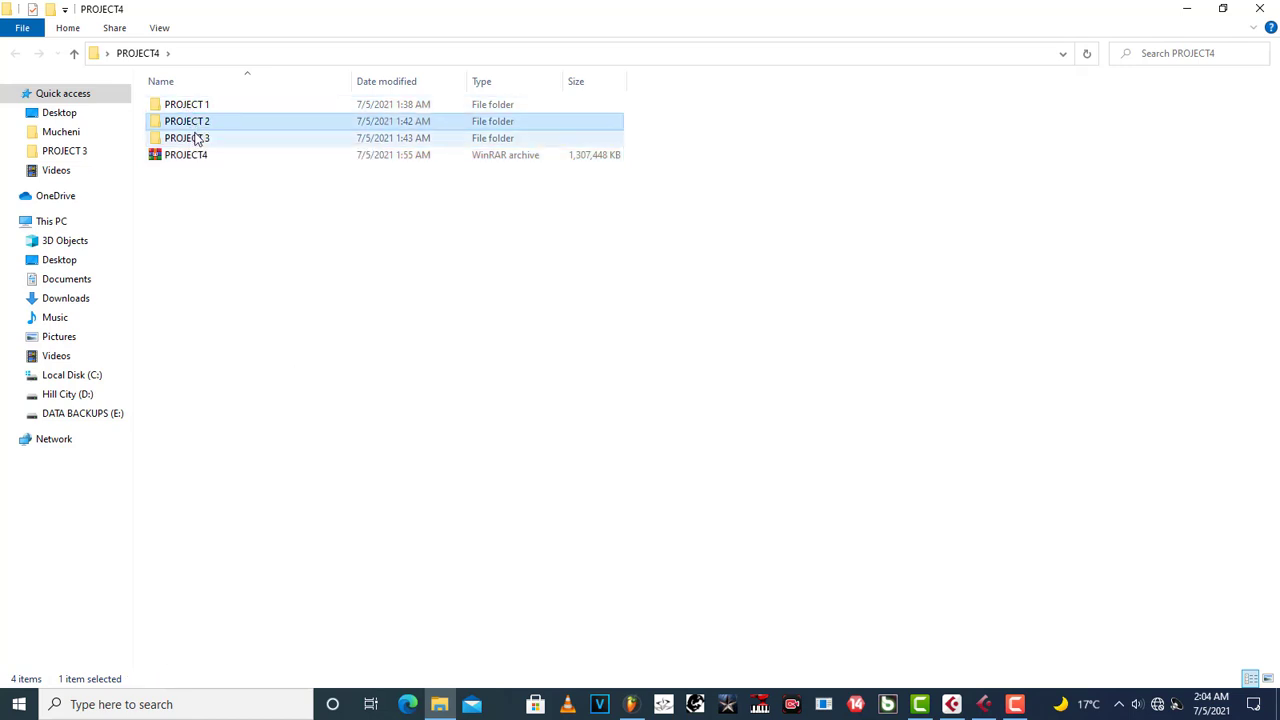
{"action": "left_click", "coordinate": [200, 138]}
{"action": "left_click", "coordinate": [187, 156]}
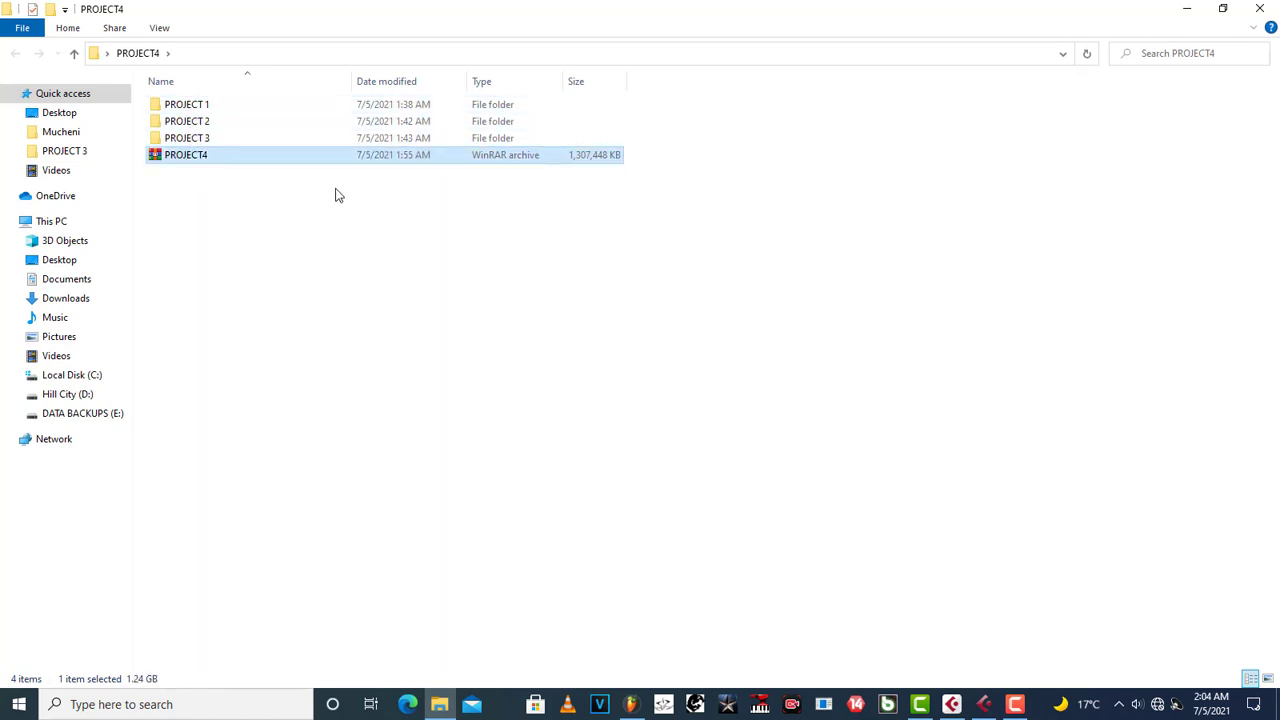